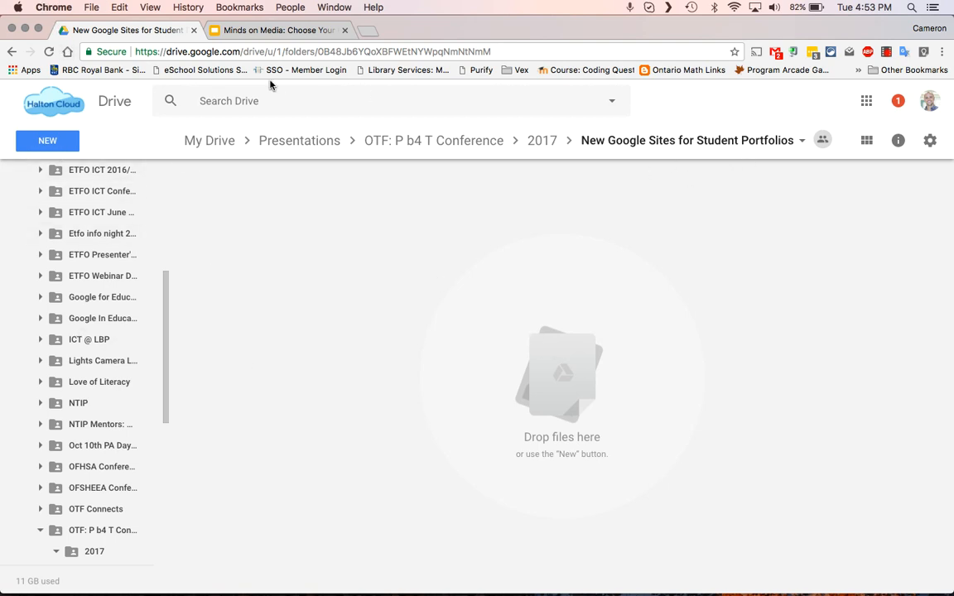
Step: Create a new Google Sites site in the shared New Google Sites for Student Portfolios folder
{"action": "left_click", "coordinate": [73, 150]}
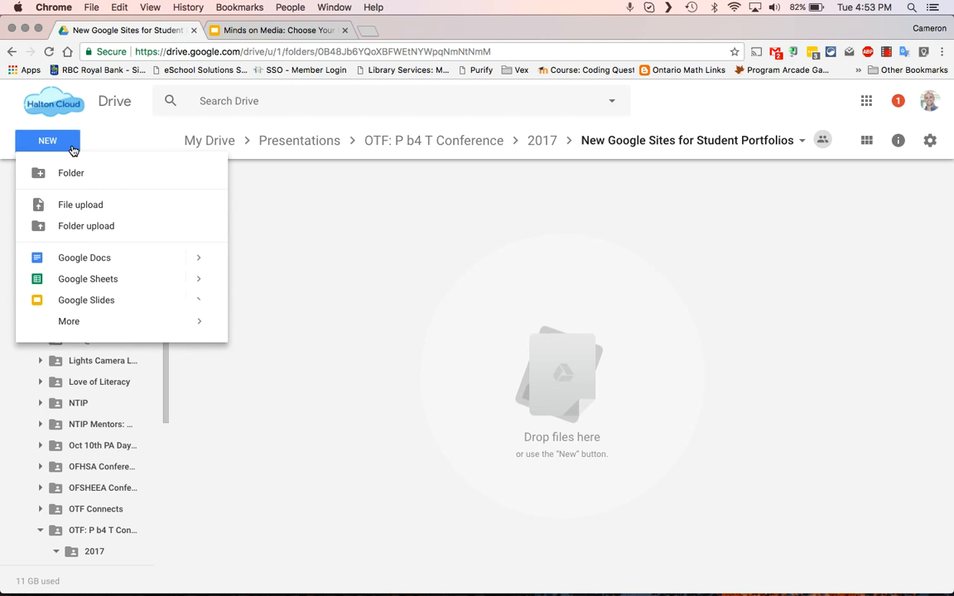
{"action": "mouse_move", "coordinate": [91, 324]}
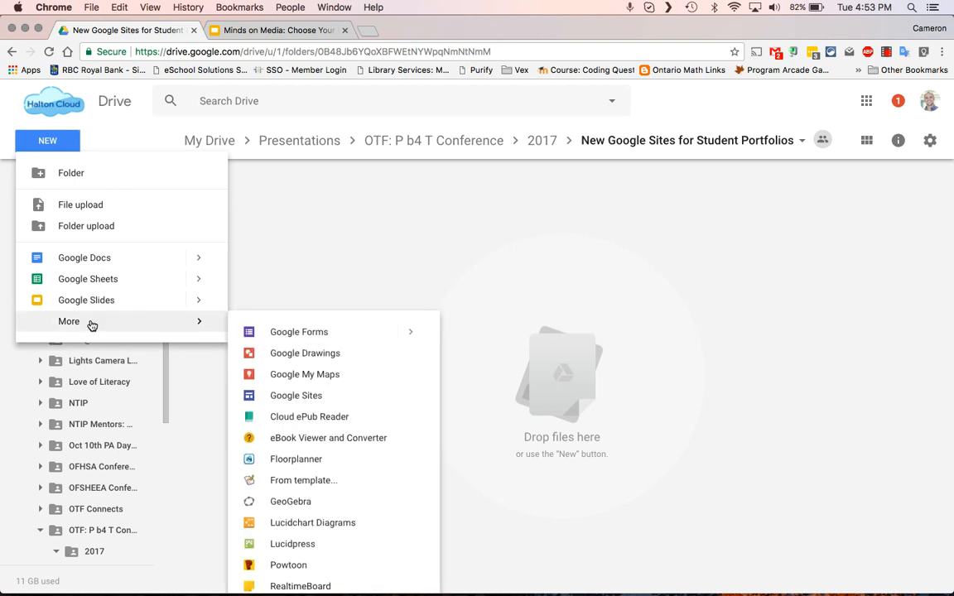
{"action": "left_click", "coordinate": [323, 395]}
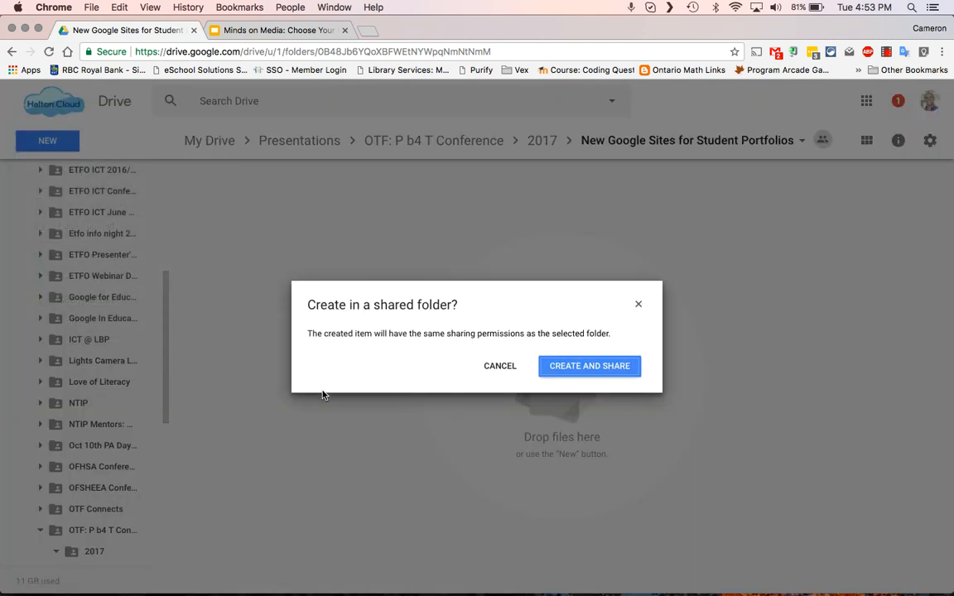
{"action": "left_click", "coordinate": [613, 368]}
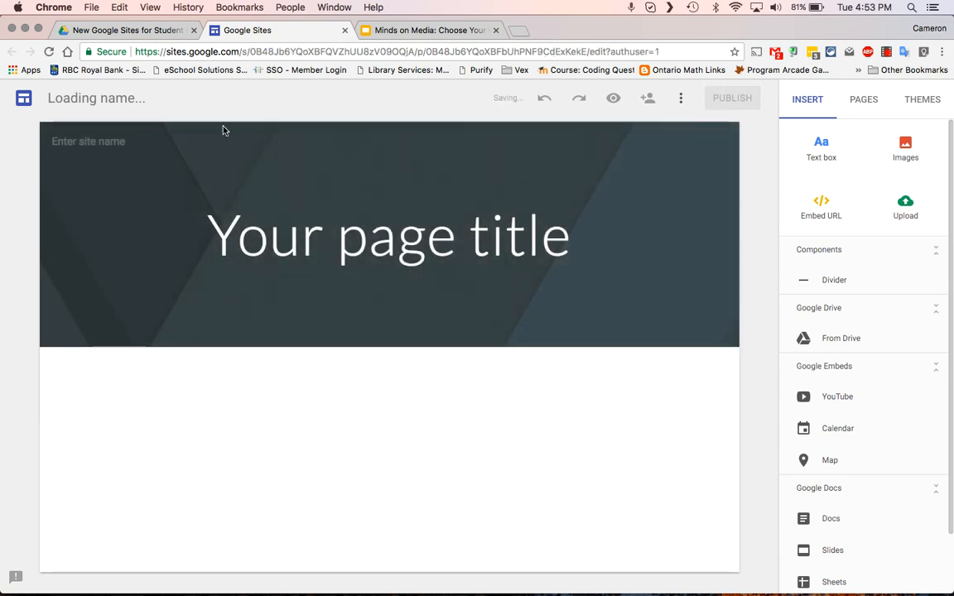
Step: Name the site document "Example Student Portfolio"
{"action": "left_click", "coordinate": [67, 99]}
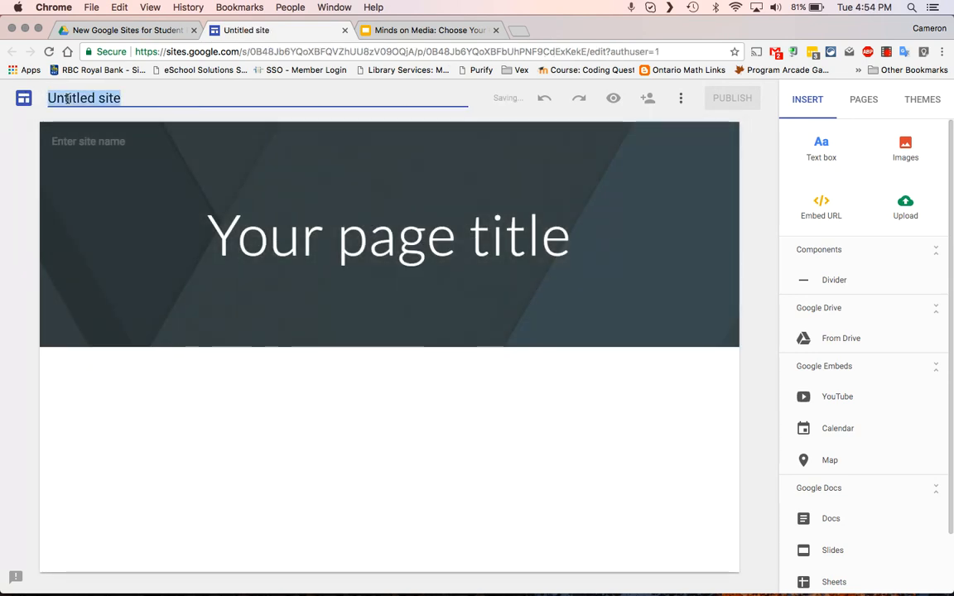
{"action": "key", "text": "BackSpace"}
{"action": "type", "text": "Example "}
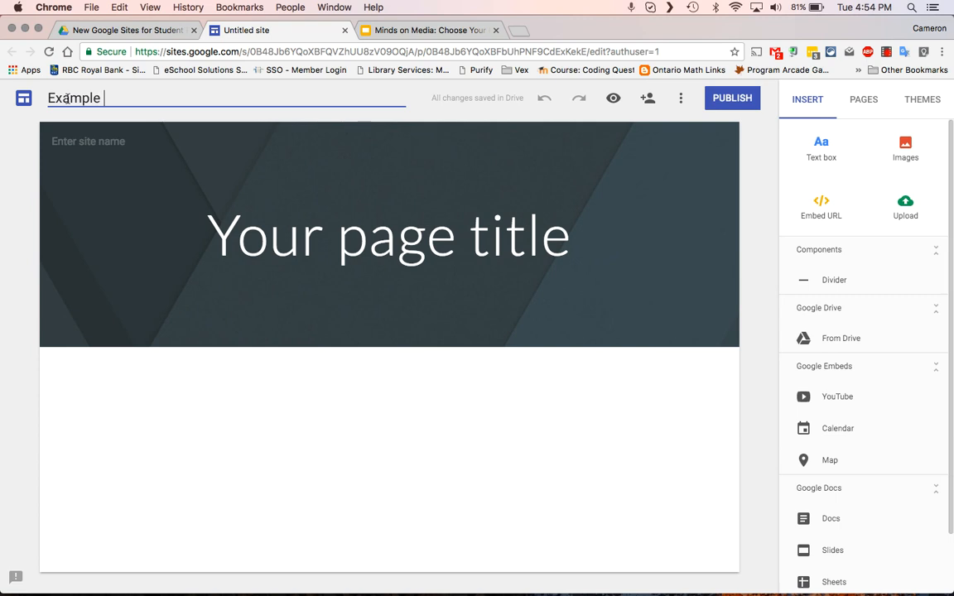
{"action": "type", "text": "Student Portfolio"}
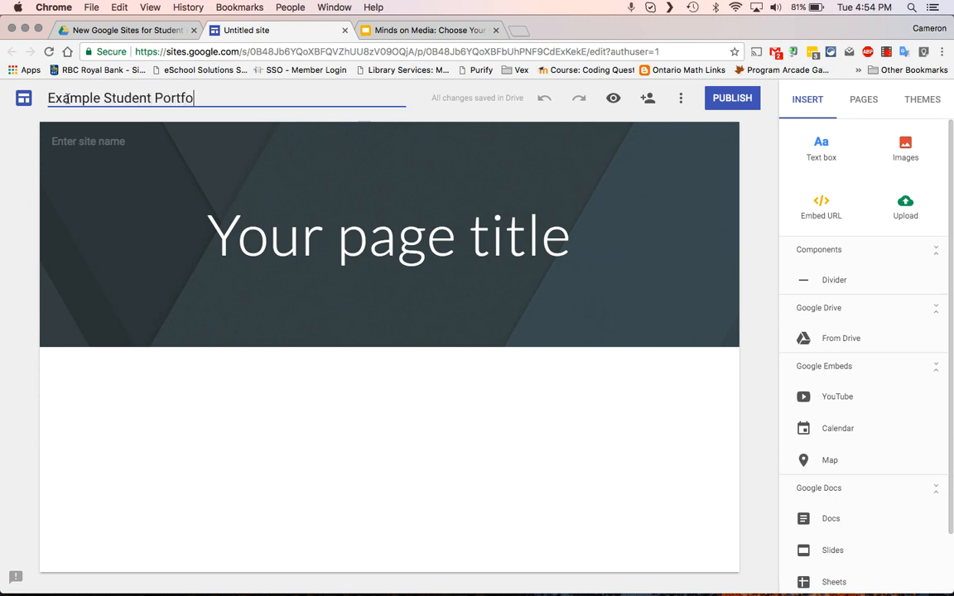
{"action": "left_click", "coordinate": [26, 317]}
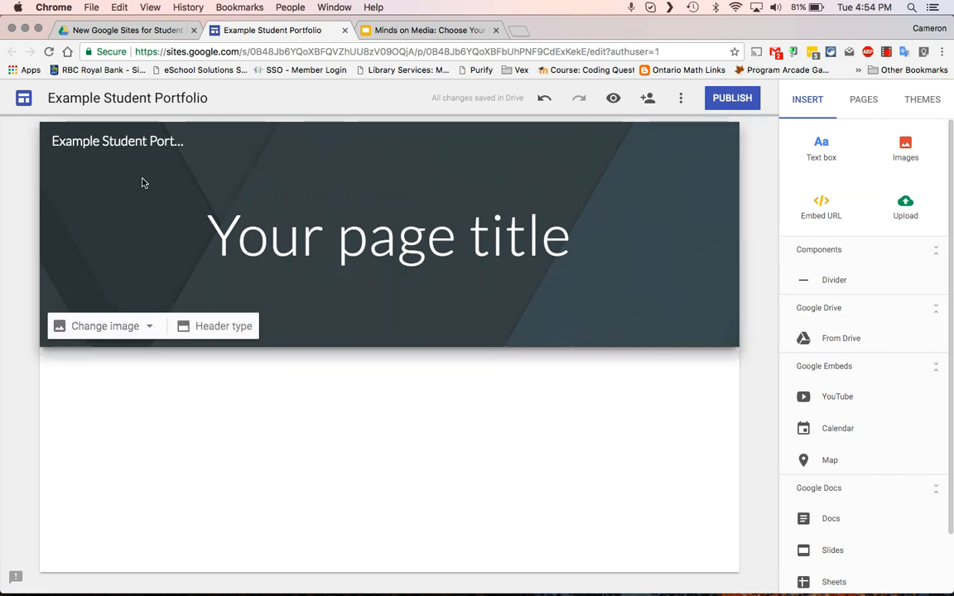
{"action": "mouse_move", "coordinate": [88, 161]}
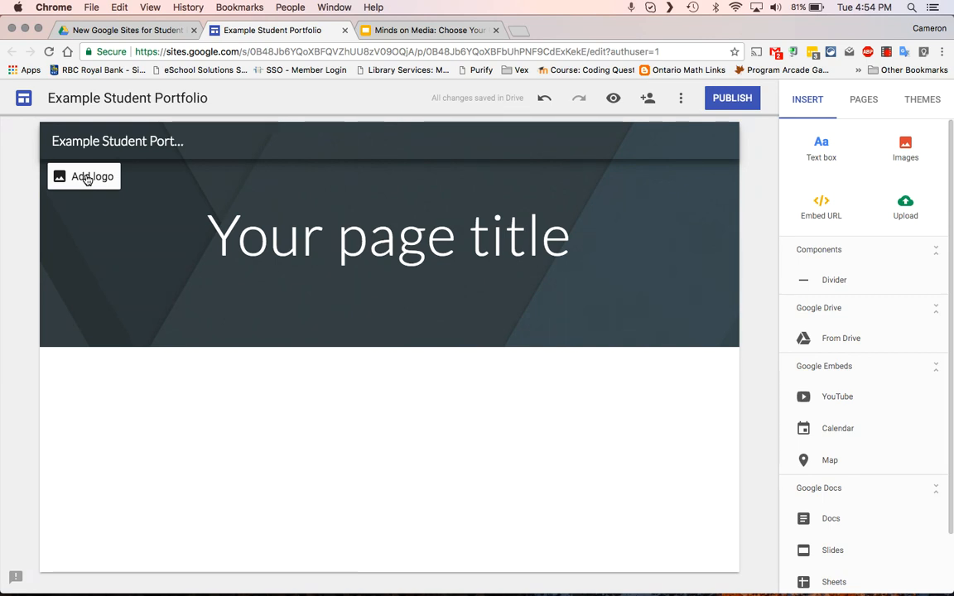
{"action": "left_click", "coordinate": [87, 177]}
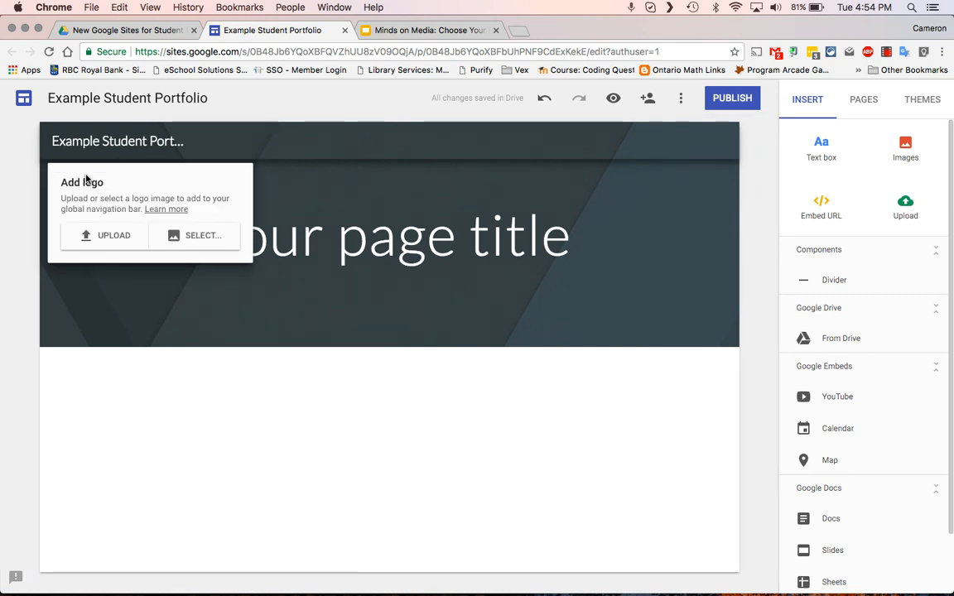
{"action": "left_click", "coordinate": [8, 341]}
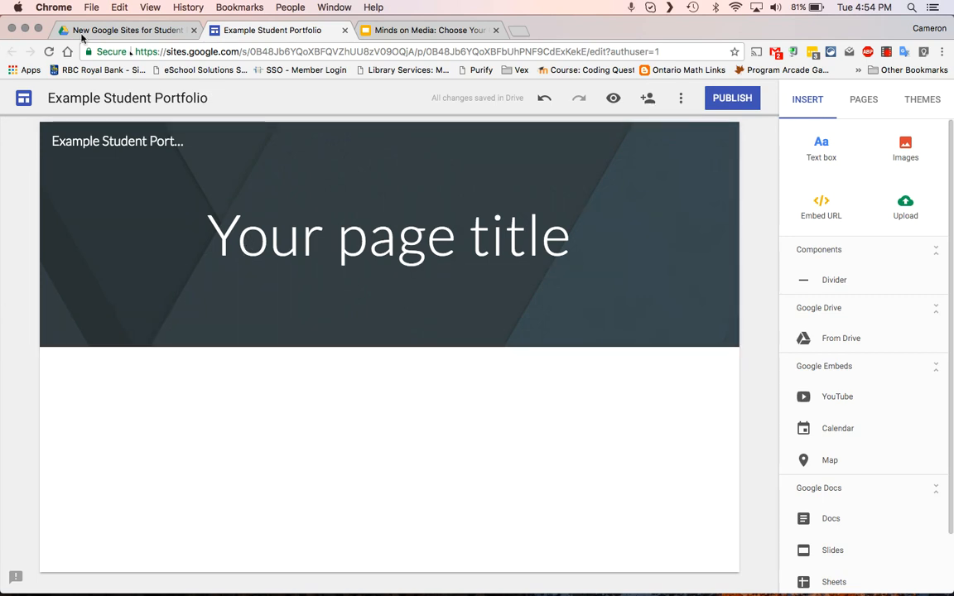
Step: Replace the placeholder page title in the header with "Student First Name Portfolio"
{"action": "left_click", "coordinate": [340, 214]}
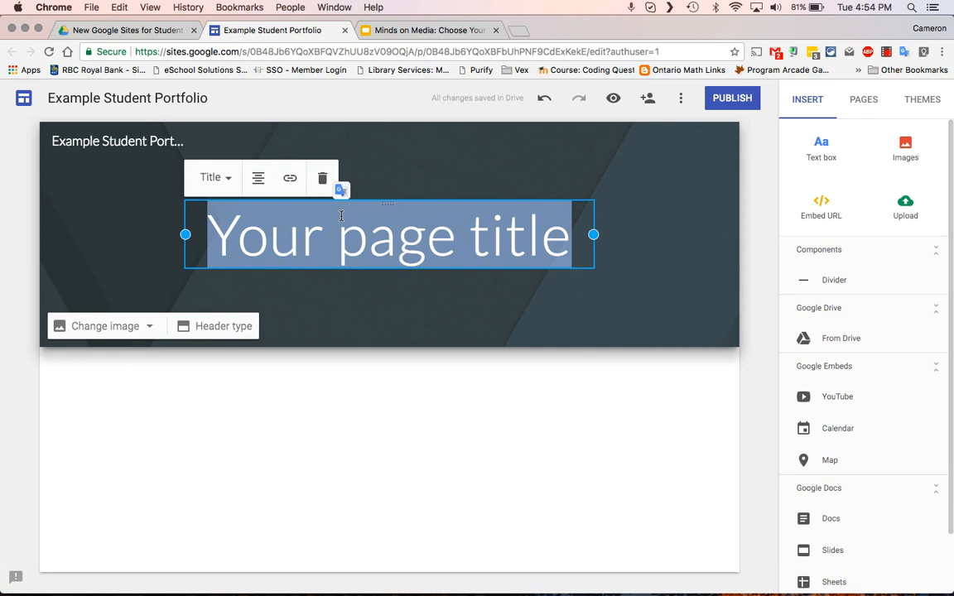
{"action": "type", "text": "Student Firt"}
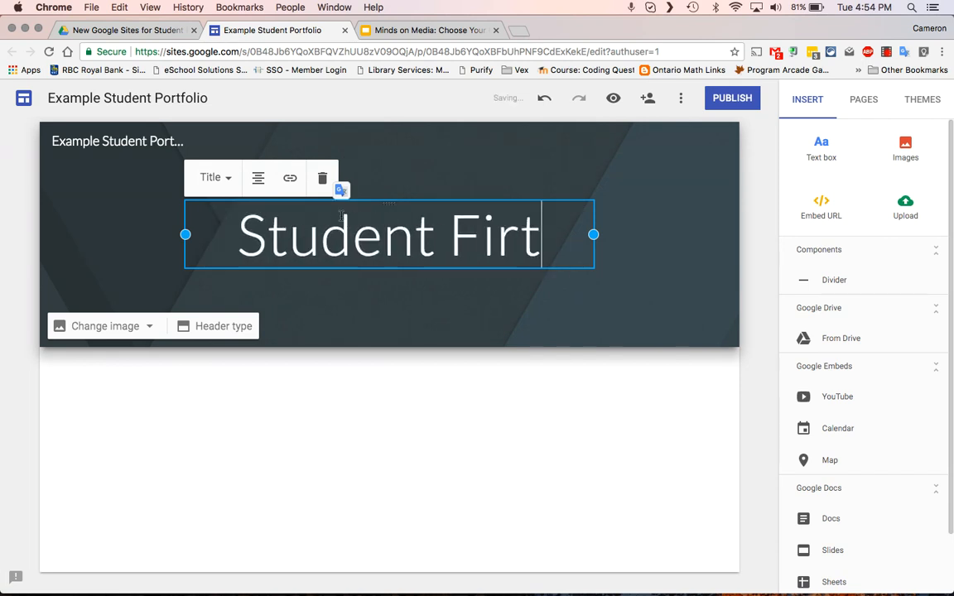
{"action": "key", "text": "BackSpace"}
{"action": "key", "text": "BackSpace"}
{"action": "type", "text": "st Name "}
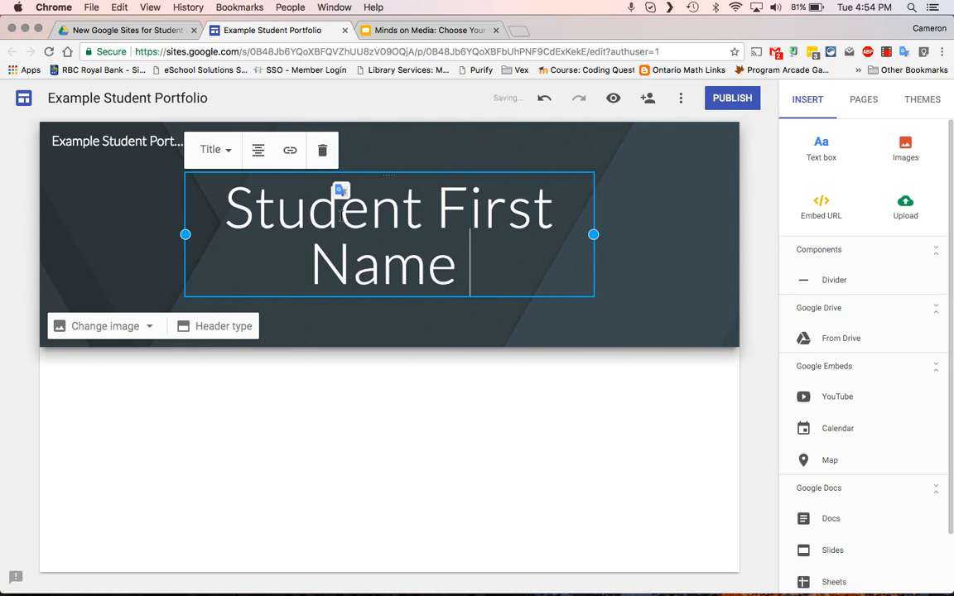
{"action": "type", "text": "Portfolio"}
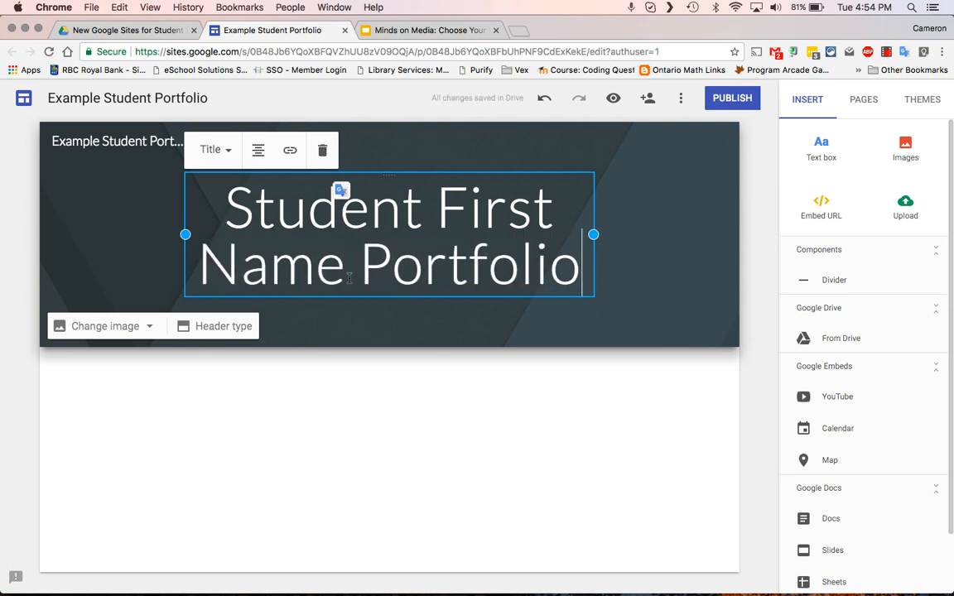
Step: Look through the image sources available for the header: the gallery, the personal albums and the recent Google Drive images
{"action": "left_click", "coordinate": [123, 329]}
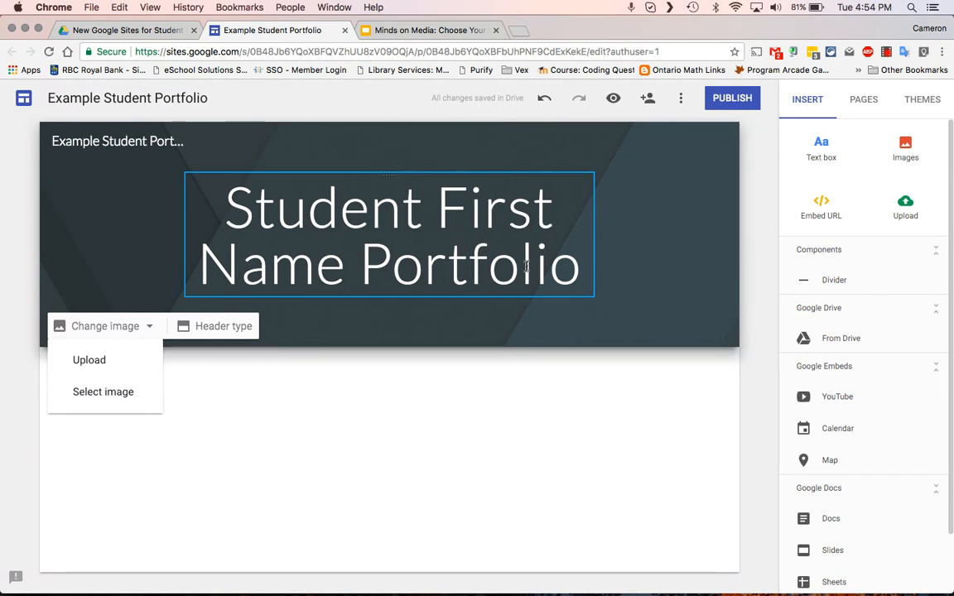
{"action": "left_click", "coordinate": [93, 391]}
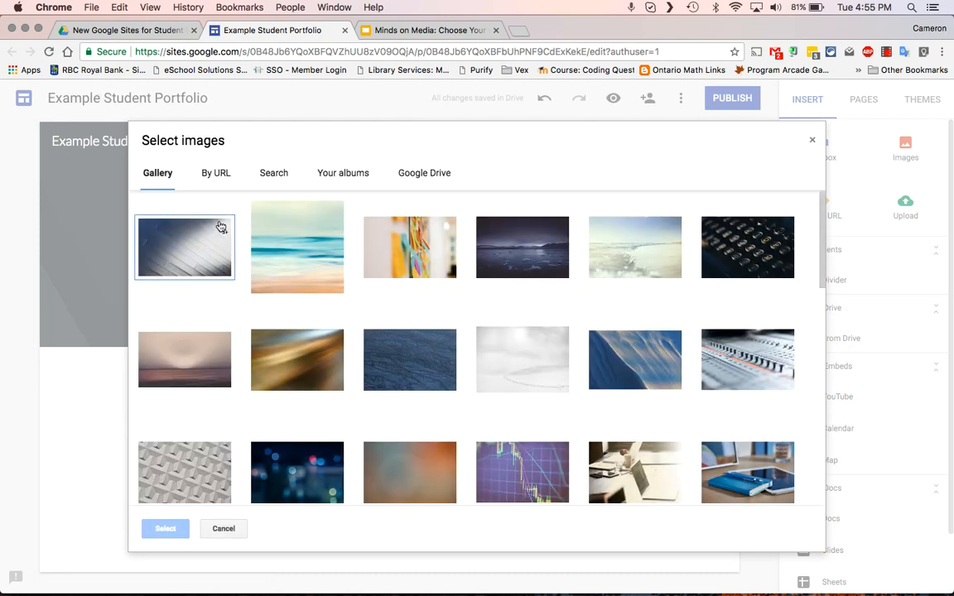
{"action": "scroll", "coordinate": [511, 465], "scroll_direction": "down", "scroll_amount": 15}
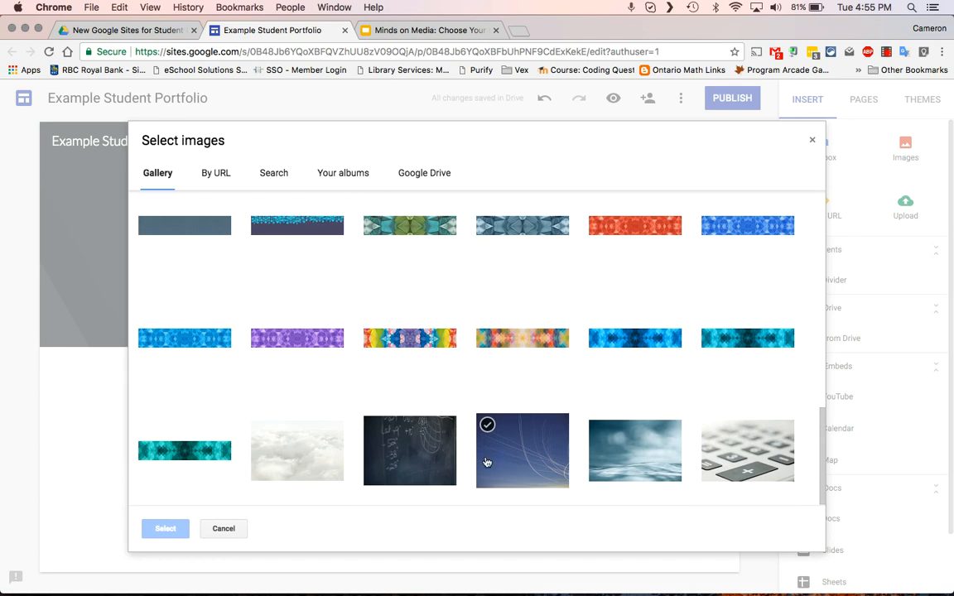
{"action": "scroll", "coordinate": [426, 443], "scroll_direction": "up", "scroll_amount": 15}
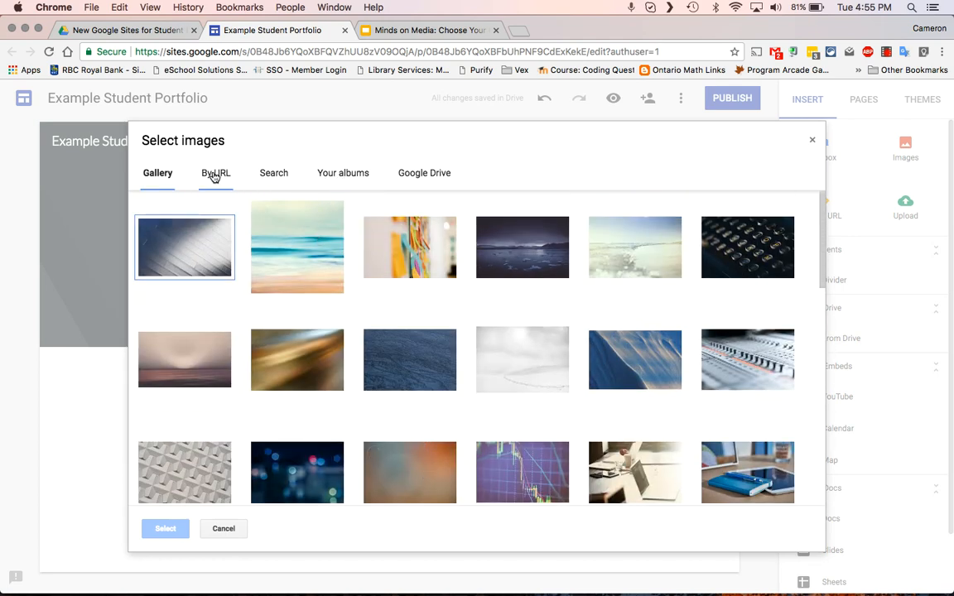
{"action": "left_click", "coordinate": [360, 179]}
{"action": "scroll", "coordinate": [364, 331], "scroll_direction": "down", "scroll_amount": 5}
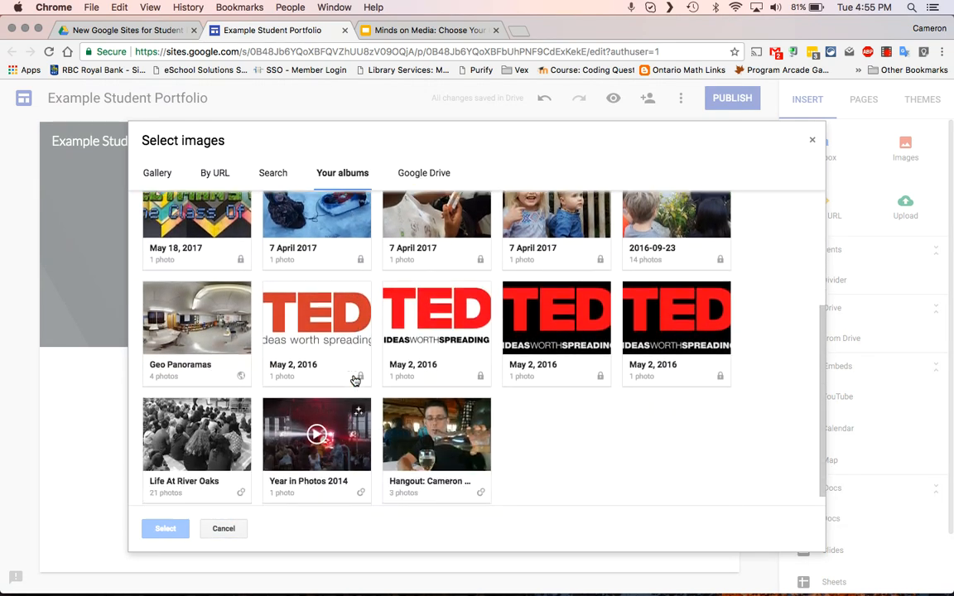
{"action": "scroll", "coordinate": [356, 385], "scroll_direction": "up", "scroll_amount": 5}
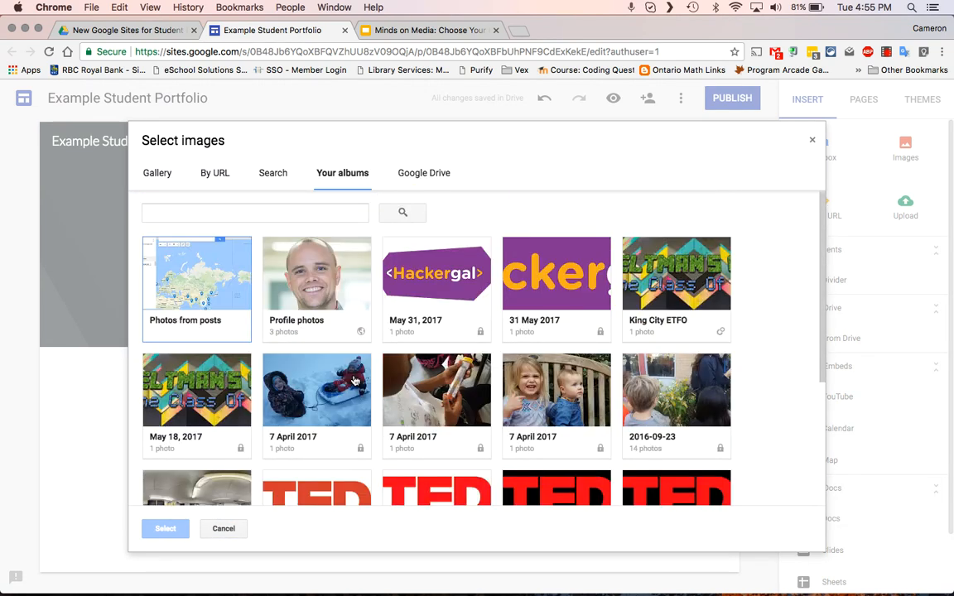
{"action": "left_click", "coordinate": [427, 173]}
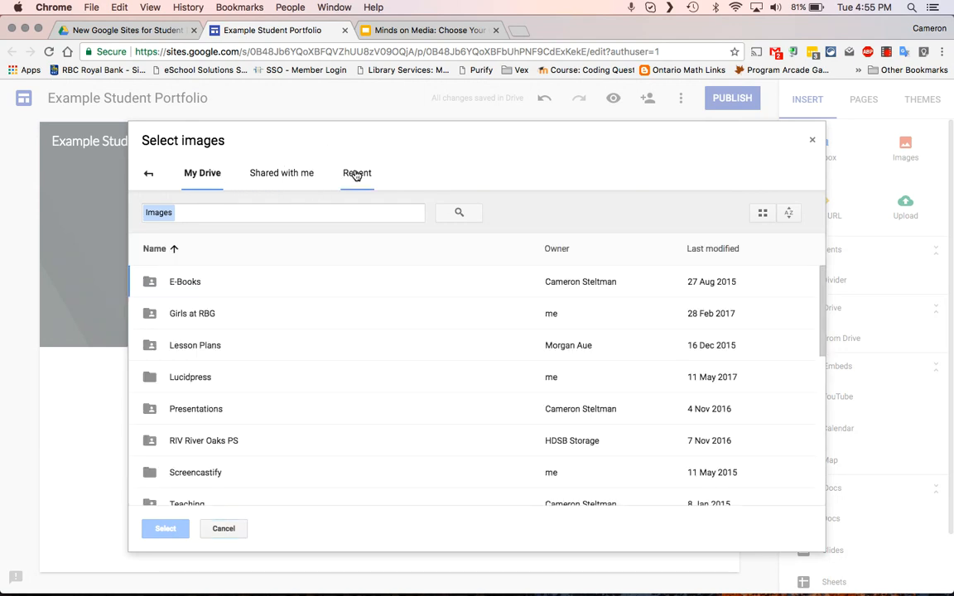
{"action": "left_click", "coordinate": [356, 175]}
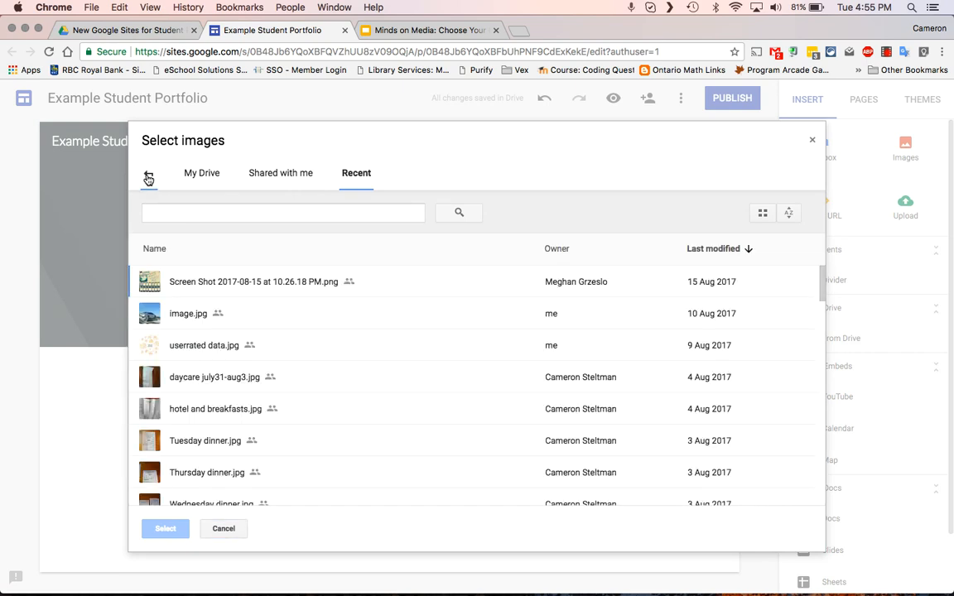
{"action": "left_click", "coordinate": [148, 178]}
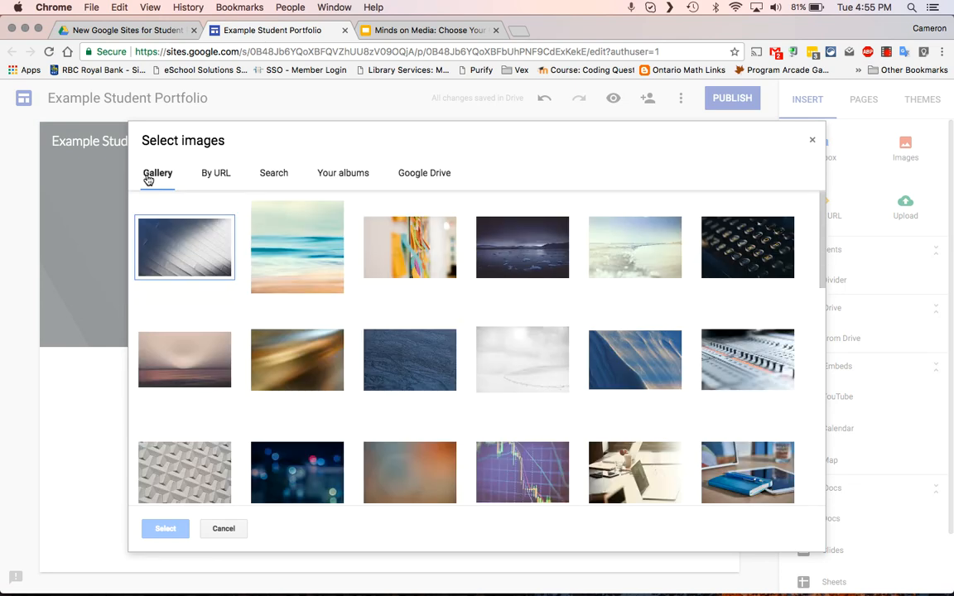
Step: Set the dark chalkboard photo at the end of the gallery as the header background image
{"action": "scroll", "coordinate": [347, 390], "scroll_direction": "down", "scroll_amount": 5}
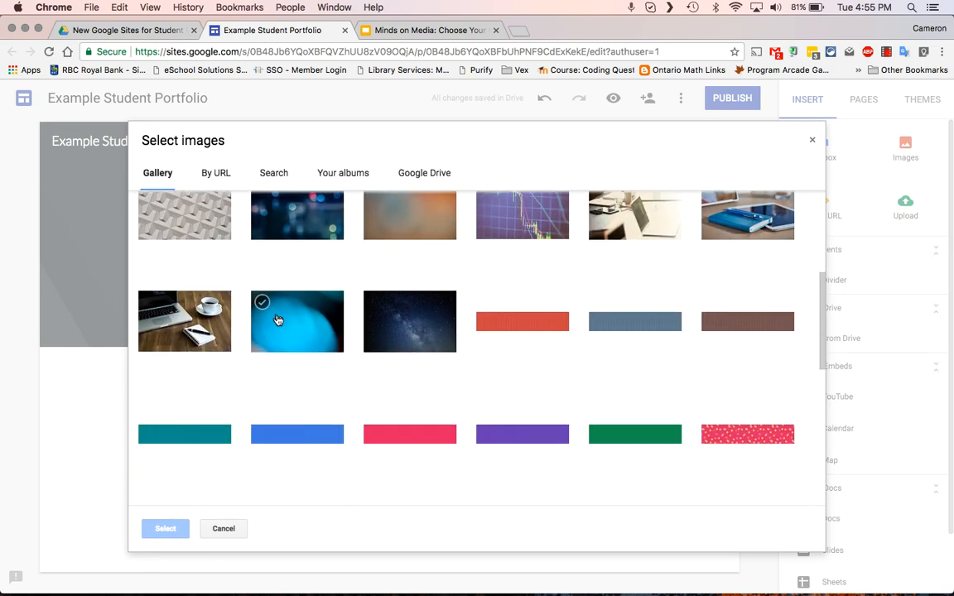
{"action": "scroll", "coordinate": [266, 280], "scroll_direction": "down", "scroll_amount": 10}
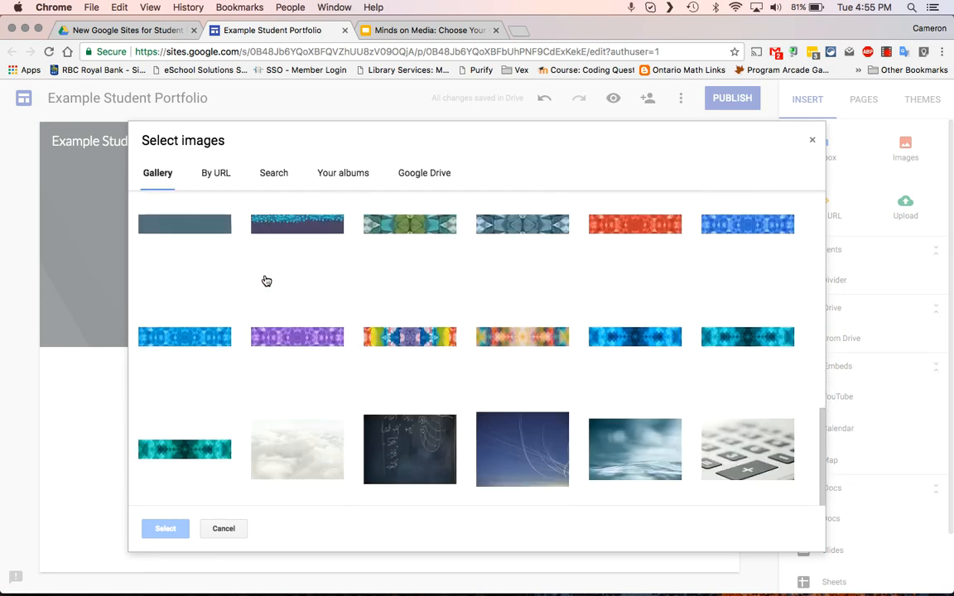
{"action": "left_click", "coordinate": [411, 437]}
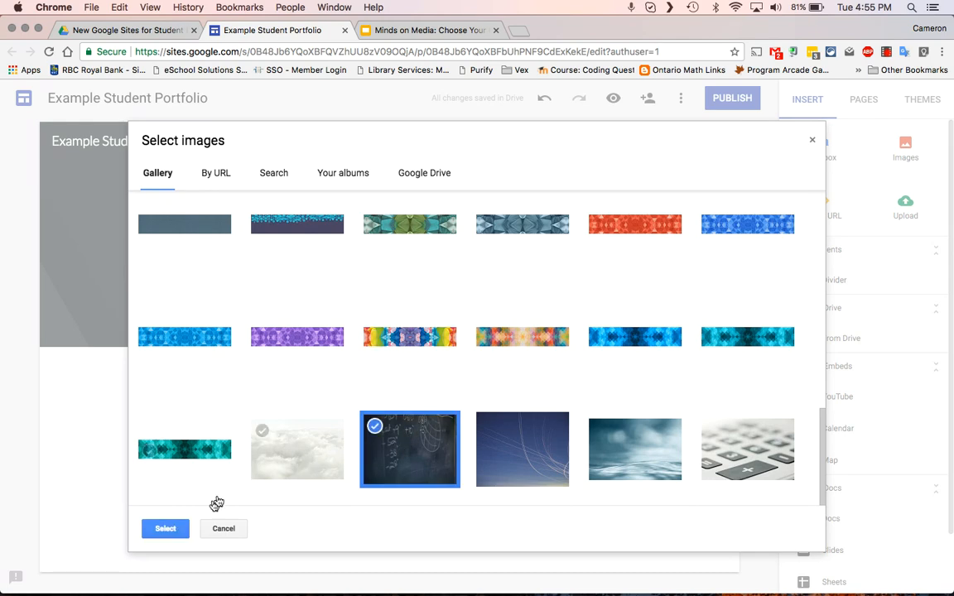
{"action": "left_click", "coordinate": [165, 528]}
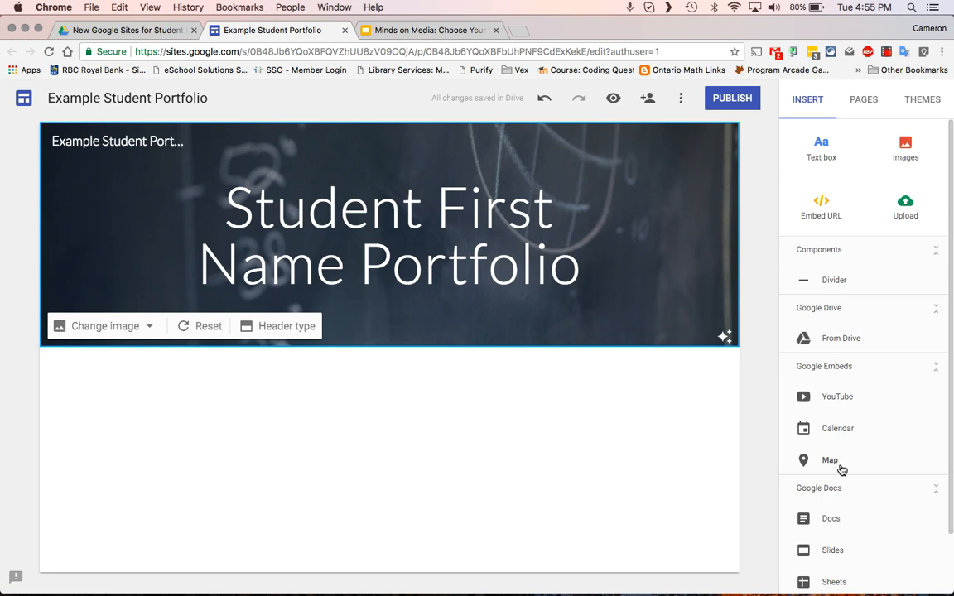
Step: Embed the Grade 6 2016-2017 Google calendar on the page below the header
{"action": "scroll", "coordinate": [838, 464], "scroll_direction": "down", "scroll_amount": 2}
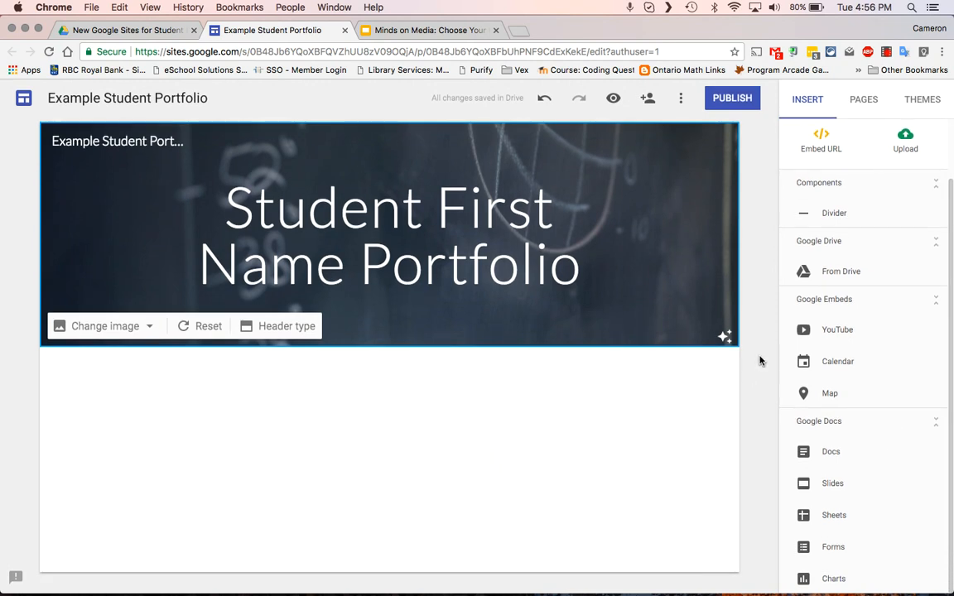
{"action": "scroll", "coordinate": [854, 324], "scroll_direction": "down", "scroll_amount": 1}
{"action": "scroll", "coordinate": [854, 325], "scroll_direction": "up", "scroll_amount": 2}
{"action": "scroll", "coordinate": [854, 324], "scroll_direction": "up", "scroll_amount": 1}
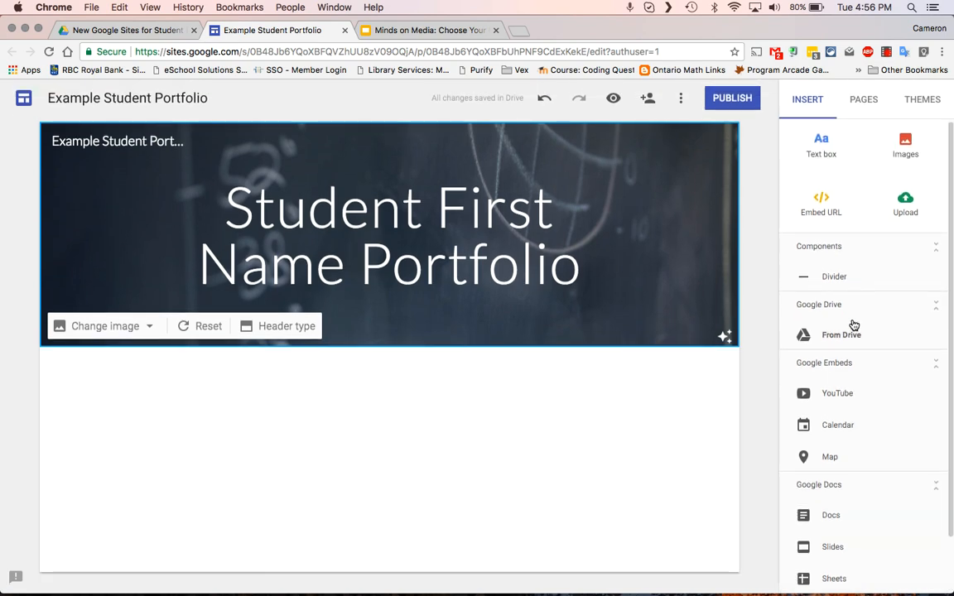
{"action": "scroll", "coordinate": [845, 309], "scroll_direction": "down", "scroll_amount": 3}
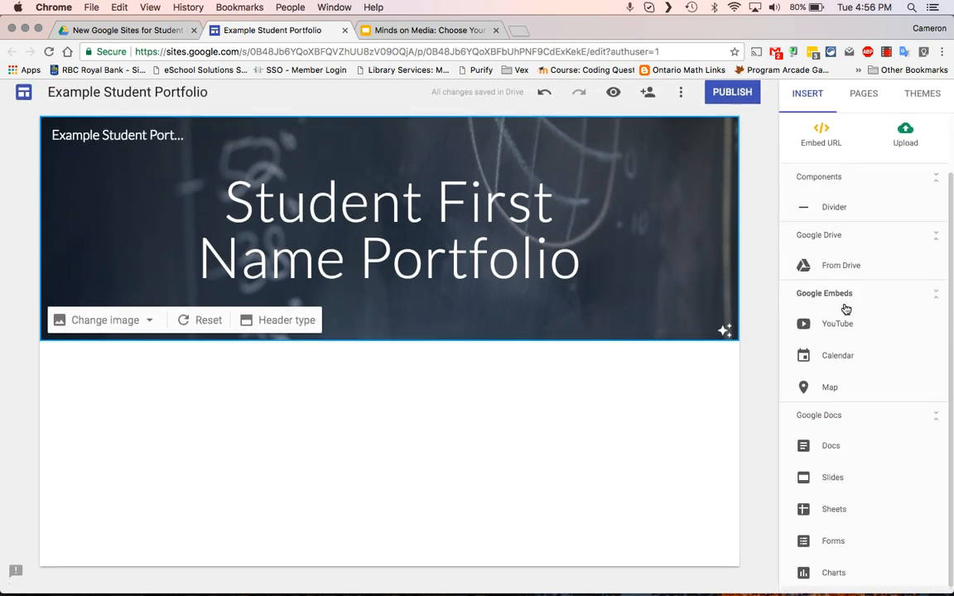
{"action": "left_click", "coordinate": [847, 372]}
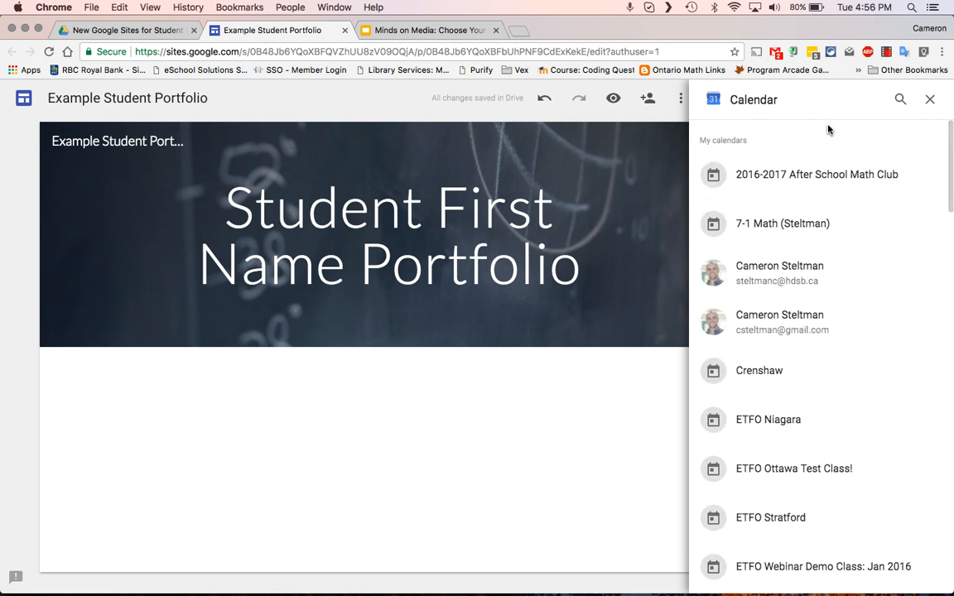
{"action": "scroll", "coordinate": [760, 391], "scroll_direction": "down", "scroll_amount": 5}
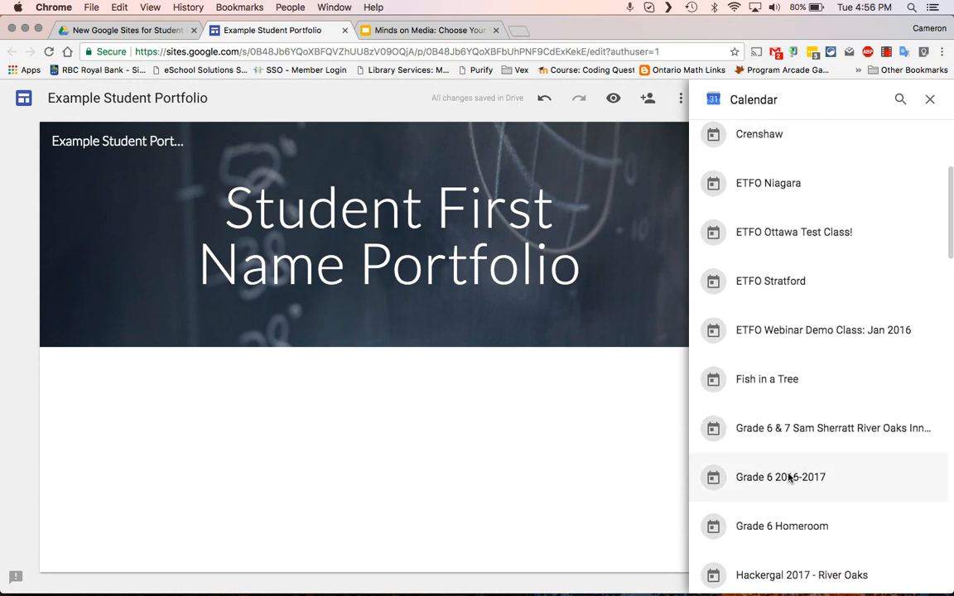
{"action": "left_click", "coordinate": [832, 478]}
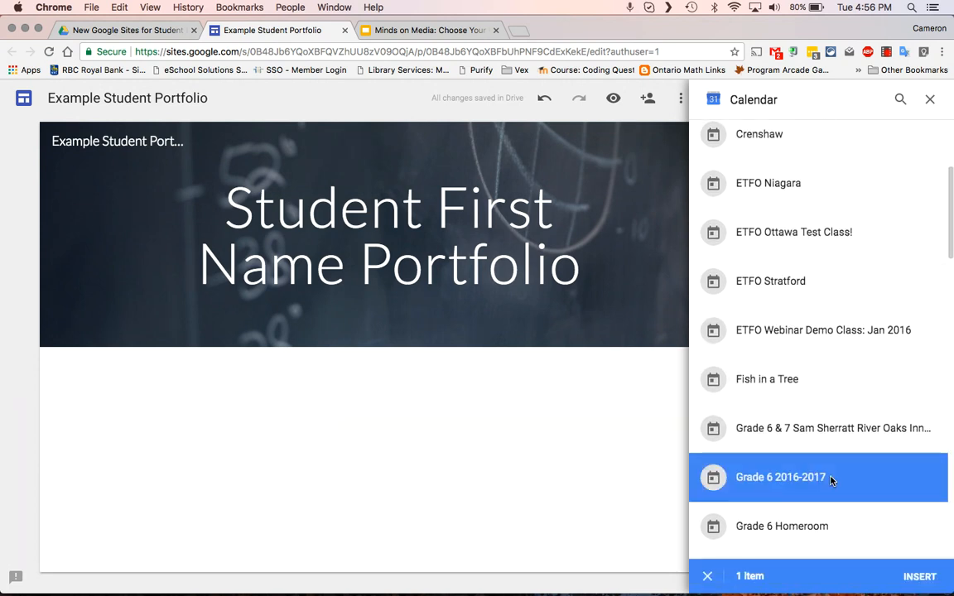
{"action": "left_click", "coordinate": [926, 582]}
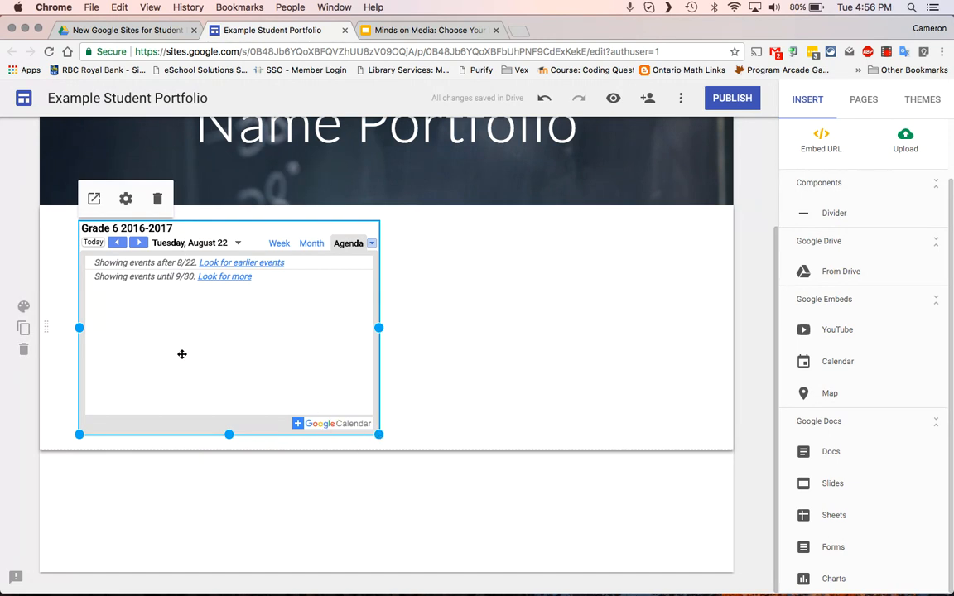
Step: Move the calendar to the right half of its section and add a text box in the empty left half
{"action": "left_click_drag", "start_coordinate": [210, 352], "coordinate": [558, 268]}
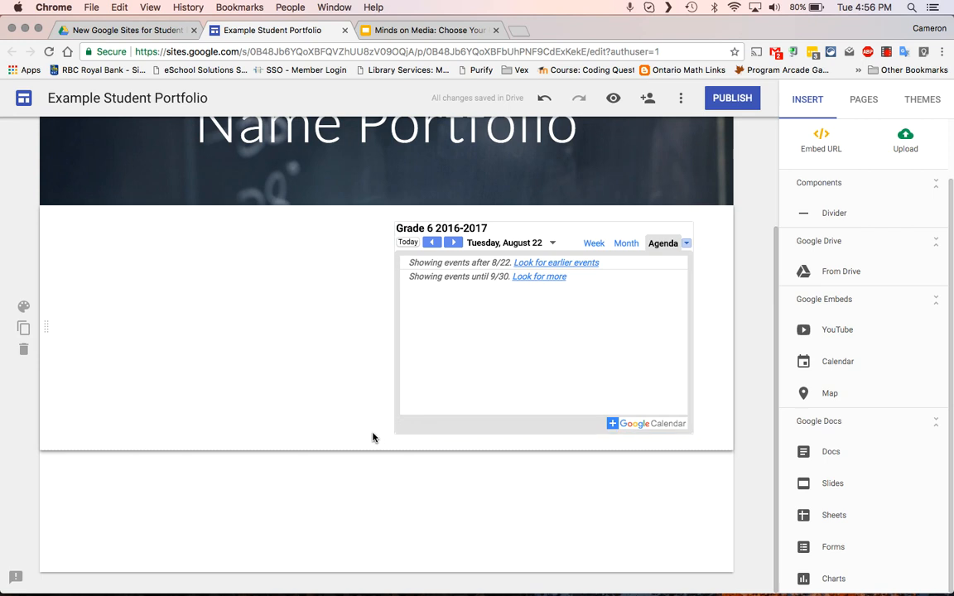
{"action": "scroll", "coordinate": [424, 512], "scroll_direction": "up", "scroll_amount": 2}
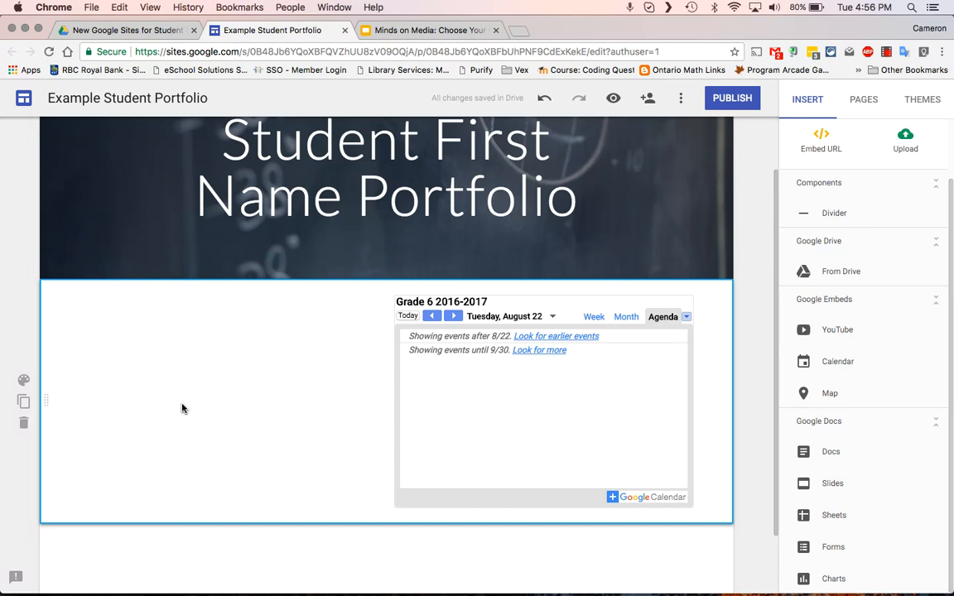
{"action": "double_click", "coordinate": [135, 387]}
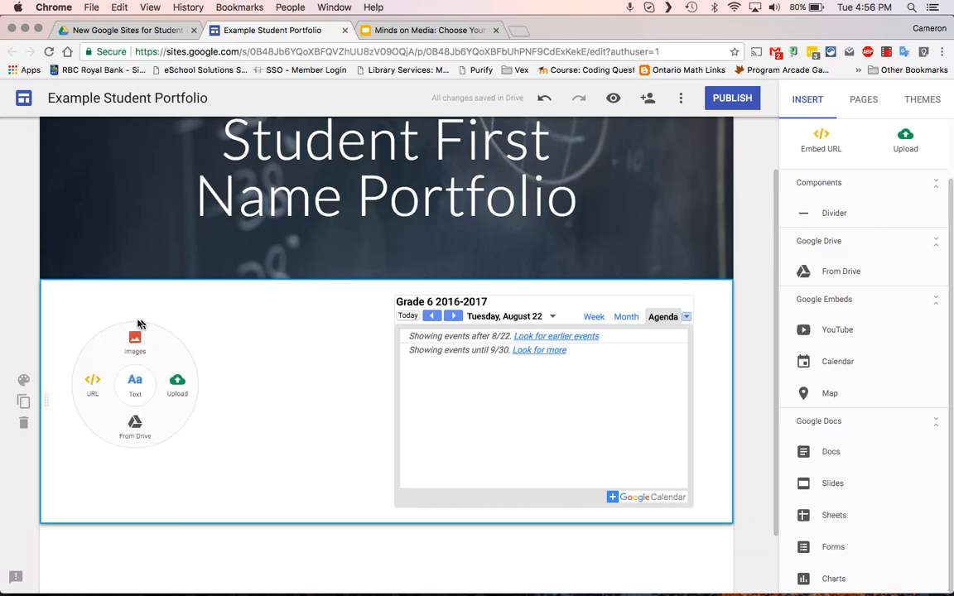
{"action": "left_click", "coordinate": [135, 386]}
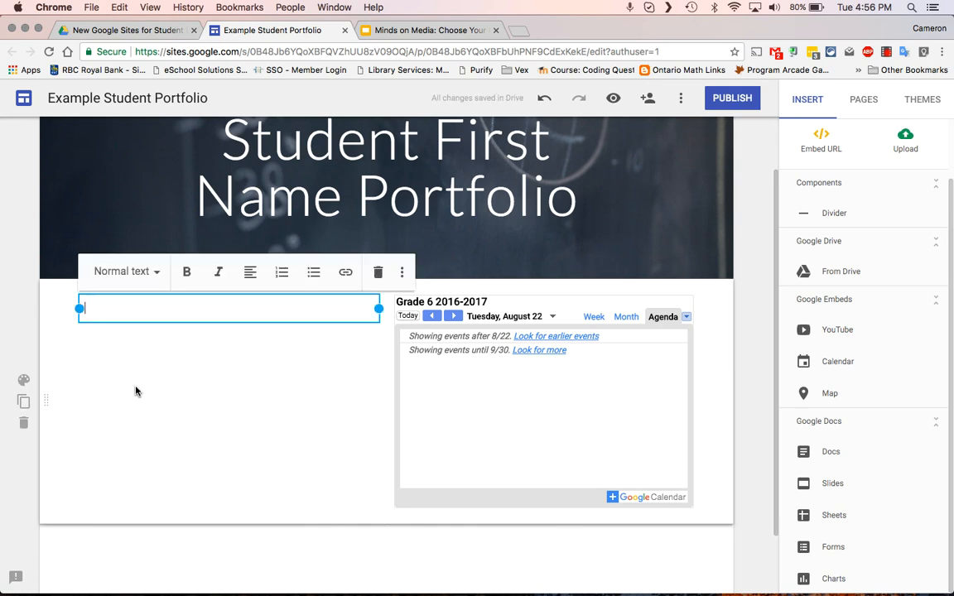
Step: Enter "Welcome message talking about the purpose of their website." in the text box beside the calendar
{"action": "type", "text": "Weo"}
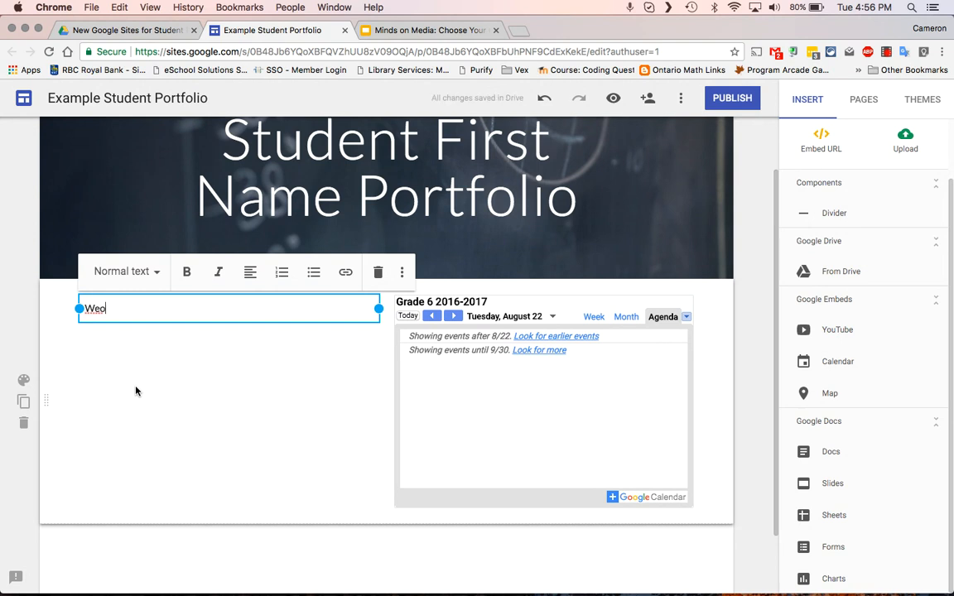
{"action": "key", "text": "BackSpace"}
{"action": "type", "text": "lcome messa"}
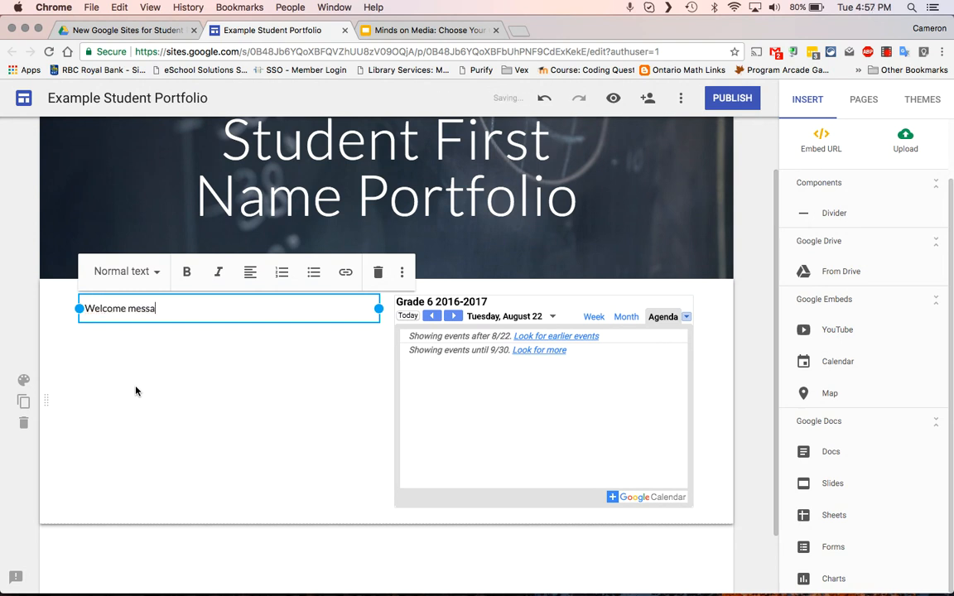
{"action": "type", "text": "ge talkinga bout th"}
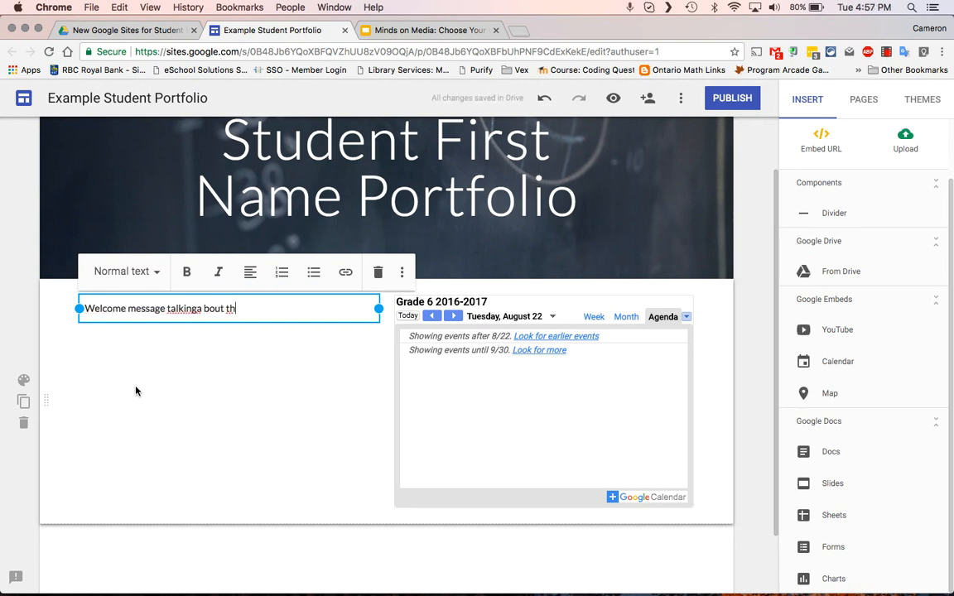
{"action": "key", "text": "BackSpace"}
{"action": "key", "text": "BackSpace"}
{"action": "key", "text": "BackSpace"}
{"action": "key", "text": "BackSpace"}
{"action": "key", "text": "BackSpace"}
{"action": "key", "text": "BackSpace"}
{"action": "key", "text": "BackSpace"}
{"action": "key", "text": "BackSpace"}
{"action": "type", "text": "about the purpose of their"}
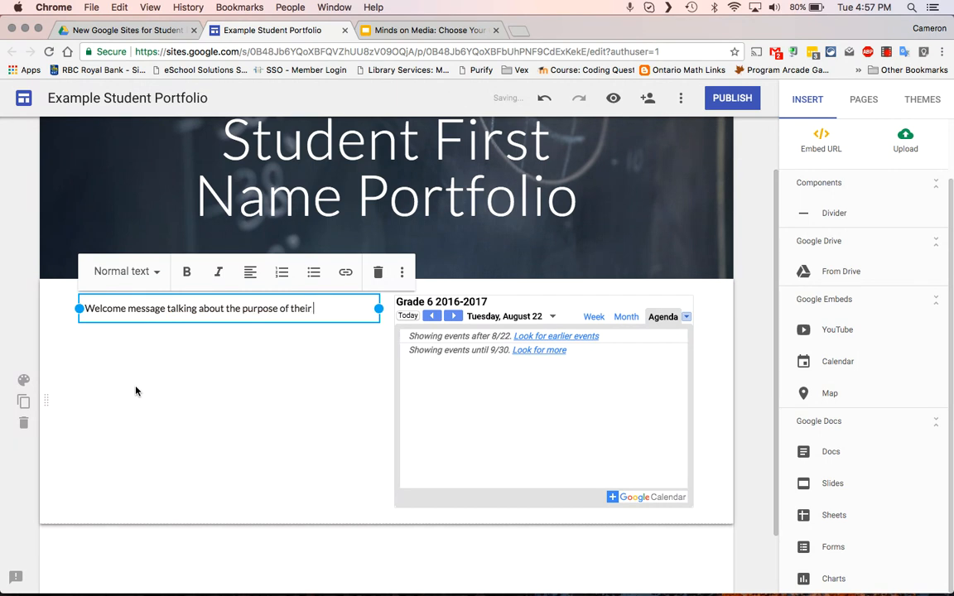
{"action": "type", "text": " website."}
{"action": "left_click", "coordinate": [756, 260]}
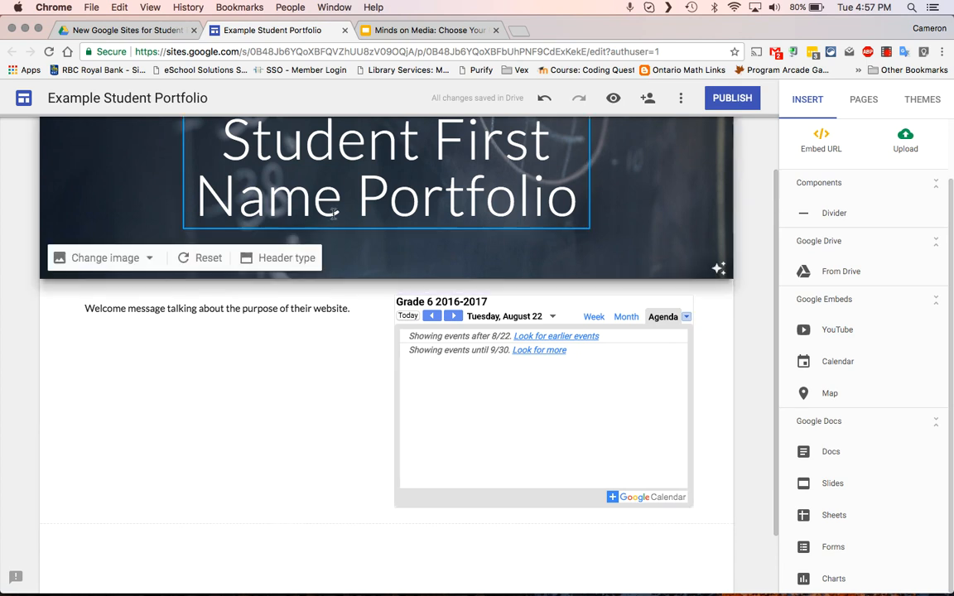
Step: Add a new page named "Art" to the site
{"action": "scroll", "coordinate": [390, 309], "scroll_direction": "up", "scroll_amount": 2}
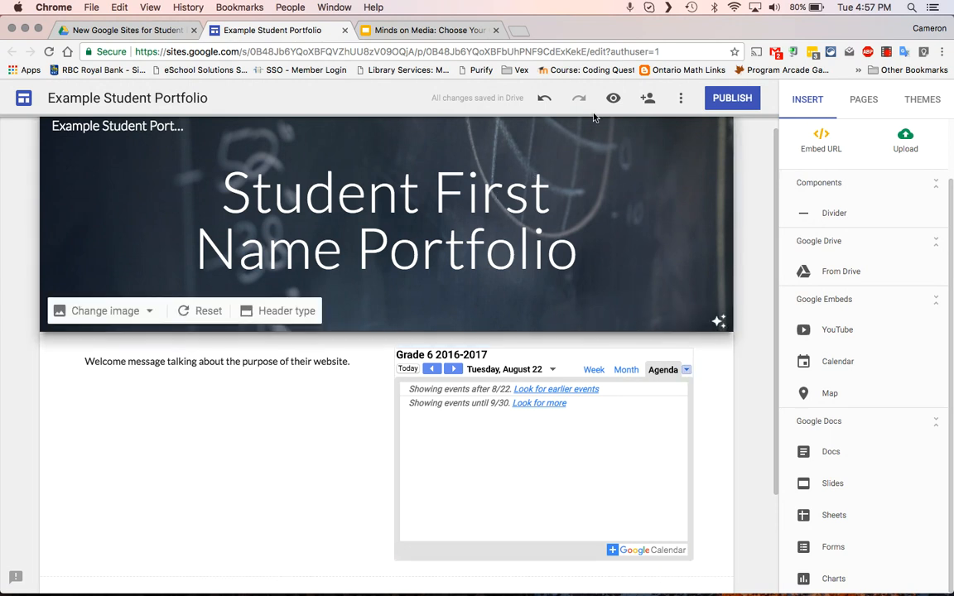
{"action": "left_click", "coordinate": [869, 102]}
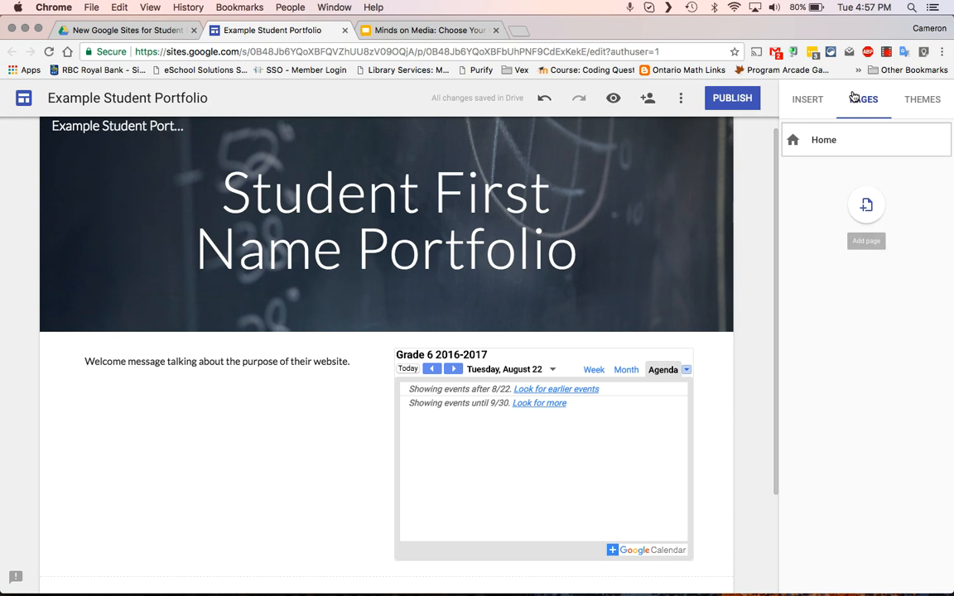
{"action": "left_click", "coordinate": [866, 204]}
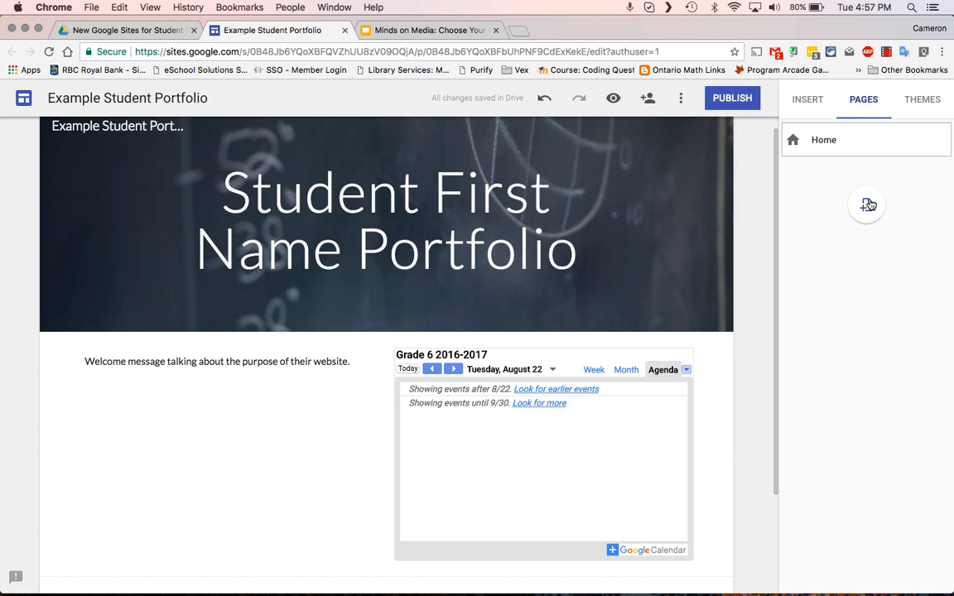
{"action": "type", "text": "Art Pa"}
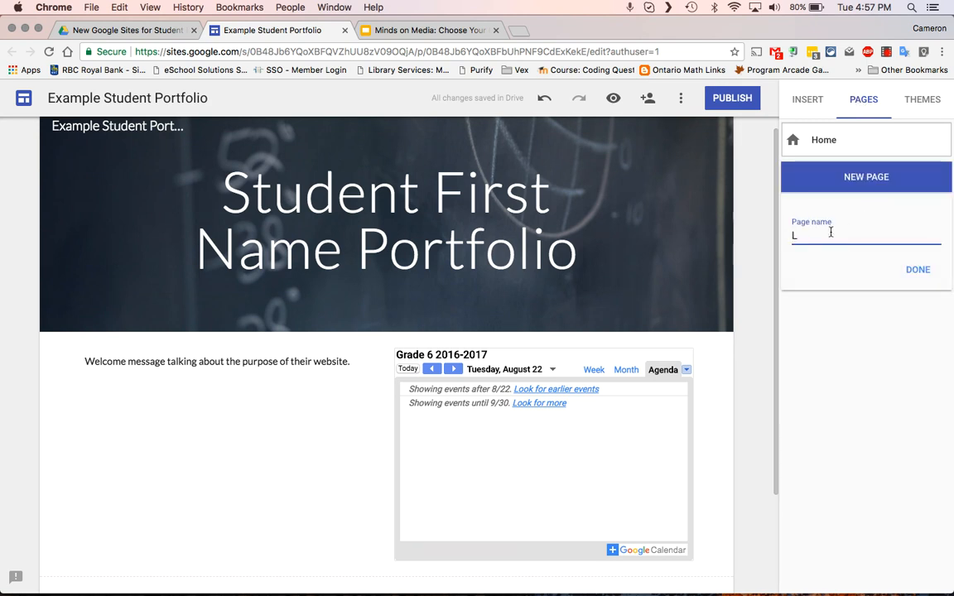
{"action": "type", "text": "ge"}
{"action": "key", "text": "BackSpace"}
{"action": "key", "text": "BackSpace"}
{"action": "key", "text": "BackSpace"}
{"action": "left_click", "coordinate": [852, 186]}
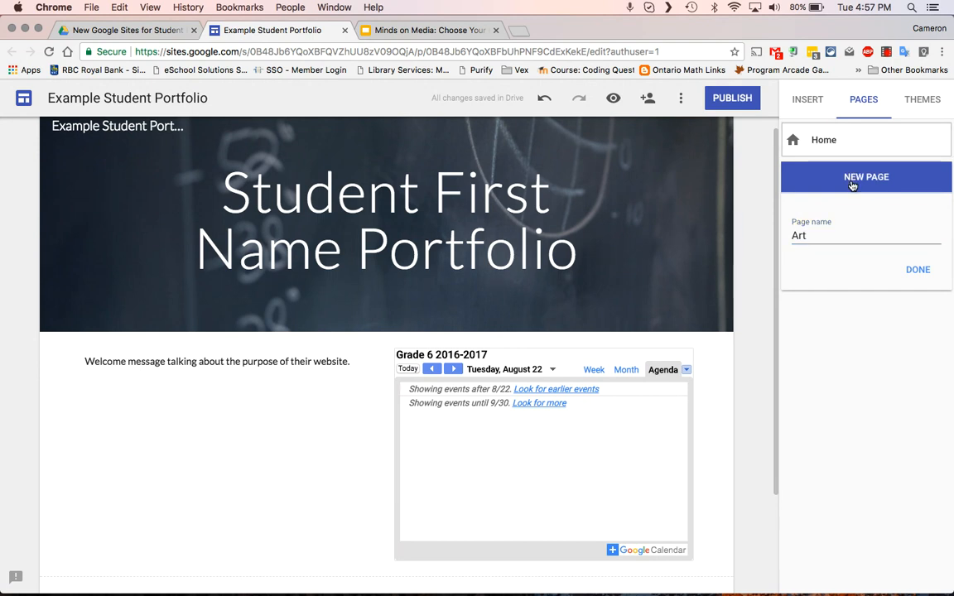
{"action": "left_click", "coordinate": [911, 275]}
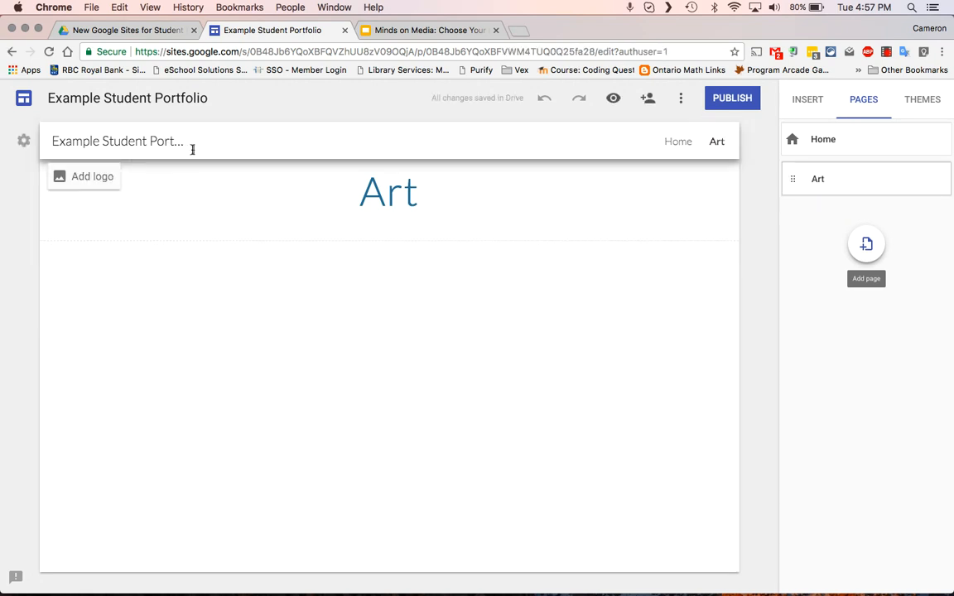
{"action": "mouse_move", "coordinate": [183, 165]}
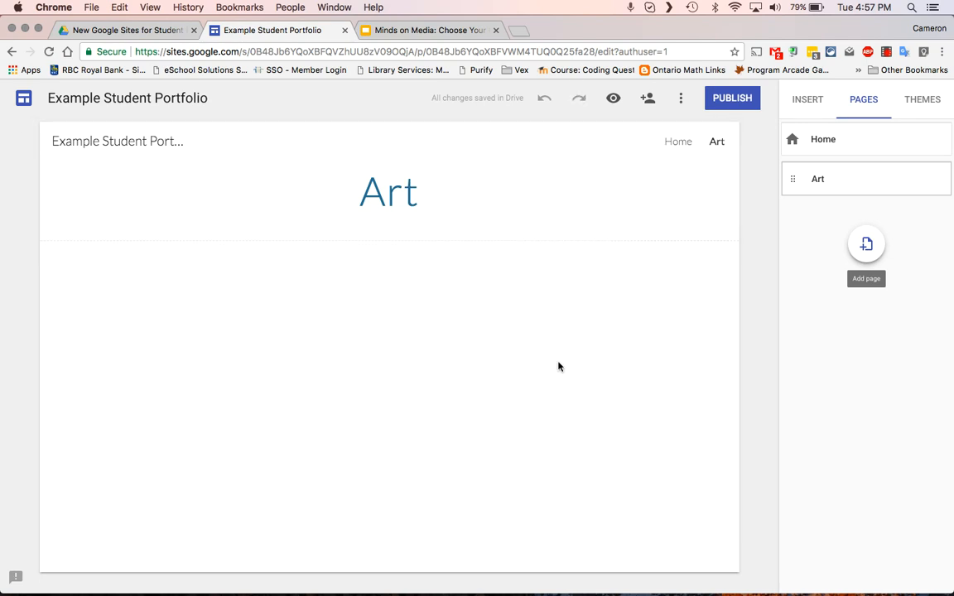
Step: Search the Slides files for "art" and embed the "Art Movements! Van gogh to Warhol" presentation on the Art page
{"action": "left_click", "coordinate": [806, 100]}
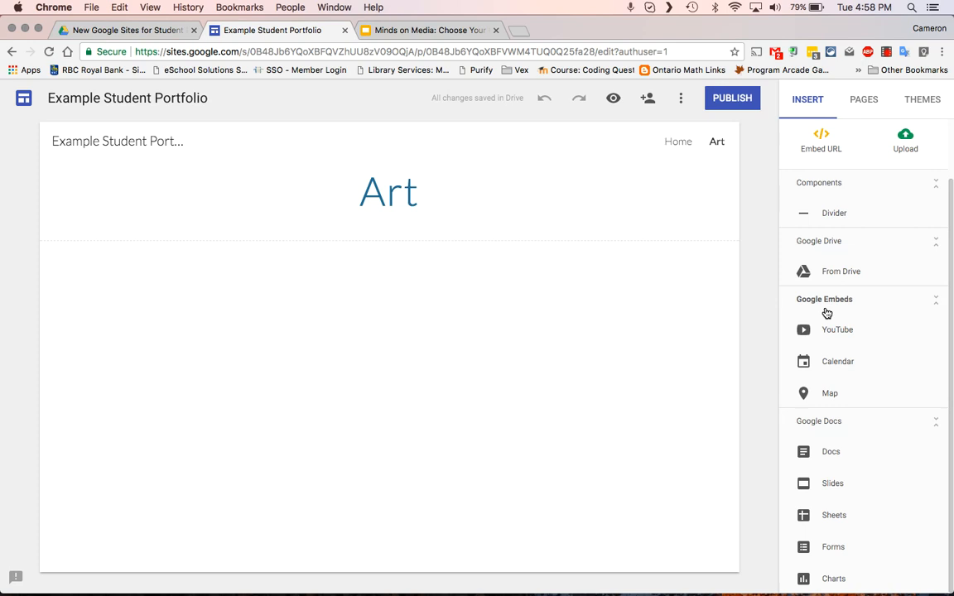
{"action": "scroll", "coordinate": [836, 327], "scroll_direction": "up", "scroll_amount": 2}
{"action": "scroll", "coordinate": [836, 327], "scroll_direction": "down", "scroll_amount": 2}
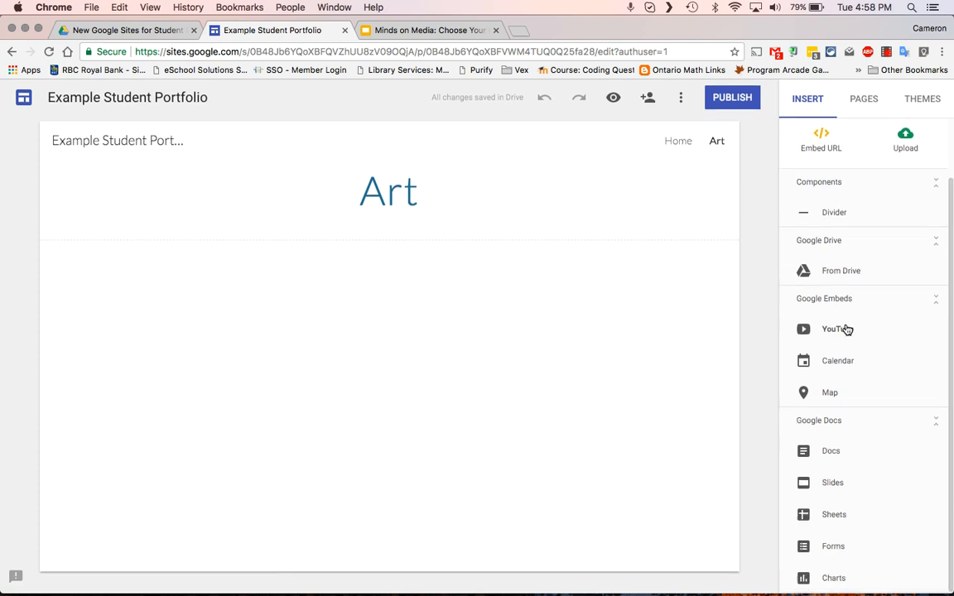
{"action": "left_click", "coordinate": [828, 481]}
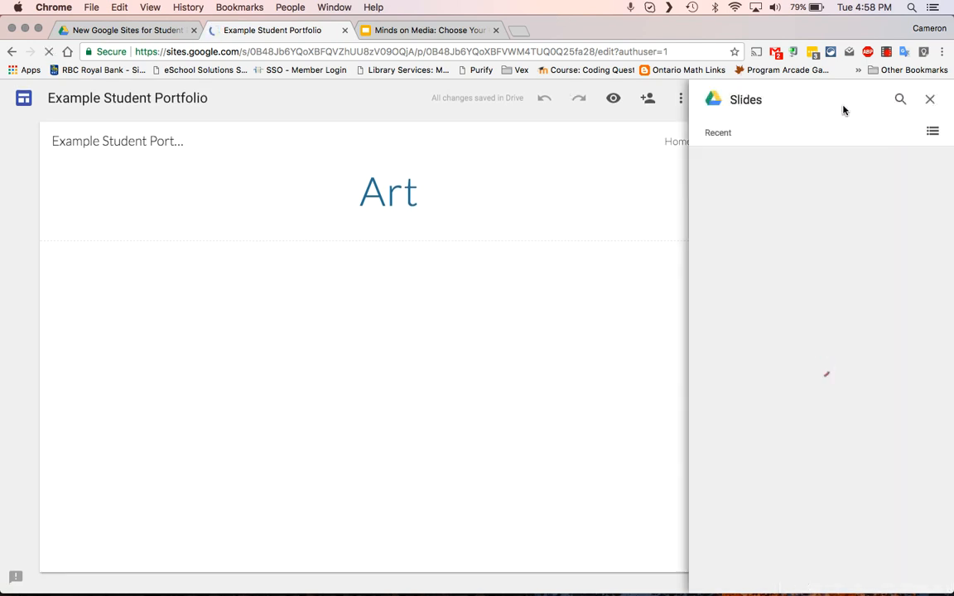
{"action": "left_click", "coordinate": [900, 99]}
{"action": "type", "text": "art"}
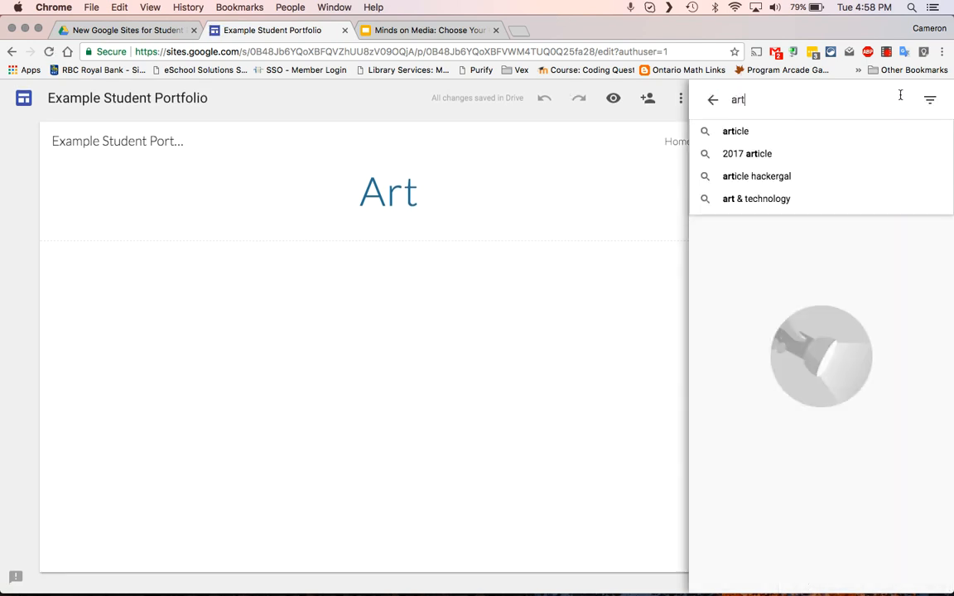
{"action": "key", "text": "Return"}
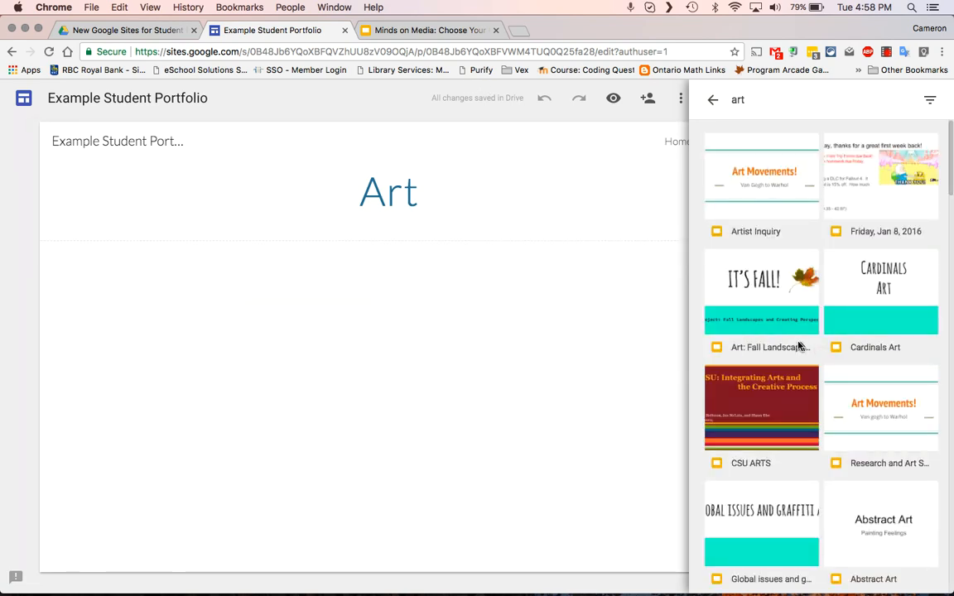
{"action": "left_click", "coordinate": [835, 394]}
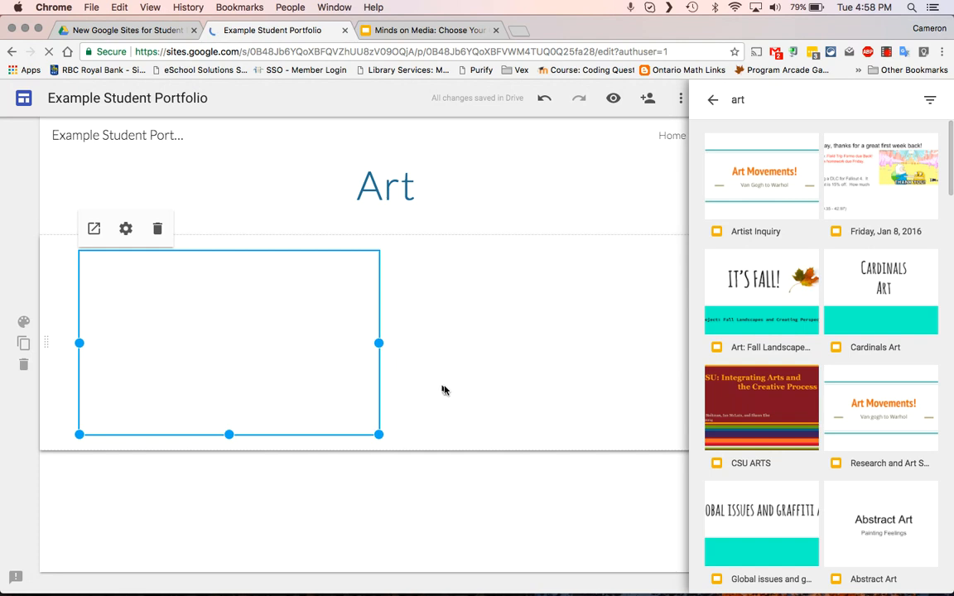
{"action": "left_click", "coordinate": [712, 97]}
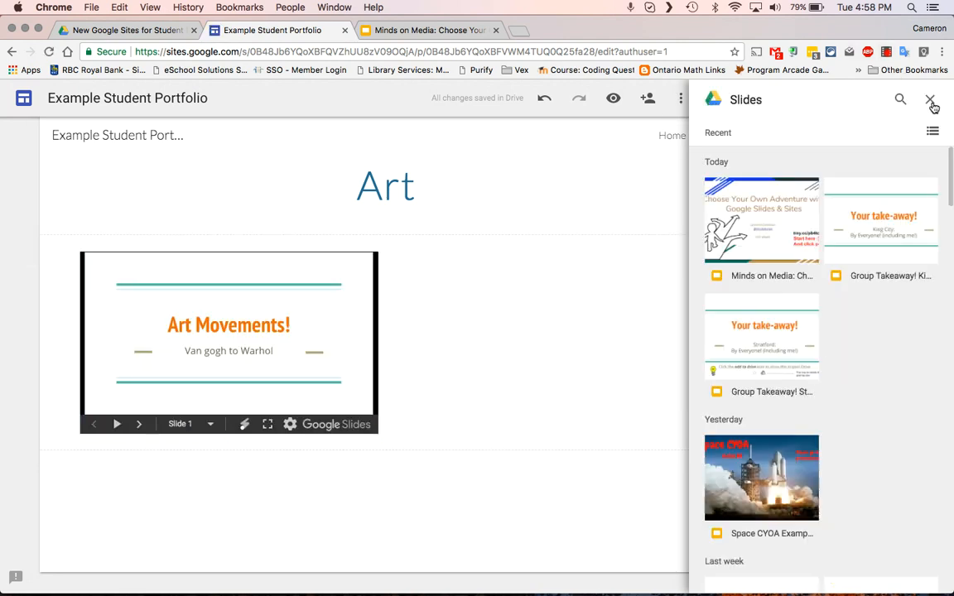
{"action": "left_click", "coordinate": [930, 101]}
Step: Enlarge the embedded Art Movements presentation to the full width of its section and make it taller
{"action": "left_click", "coordinate": [351, 356]}
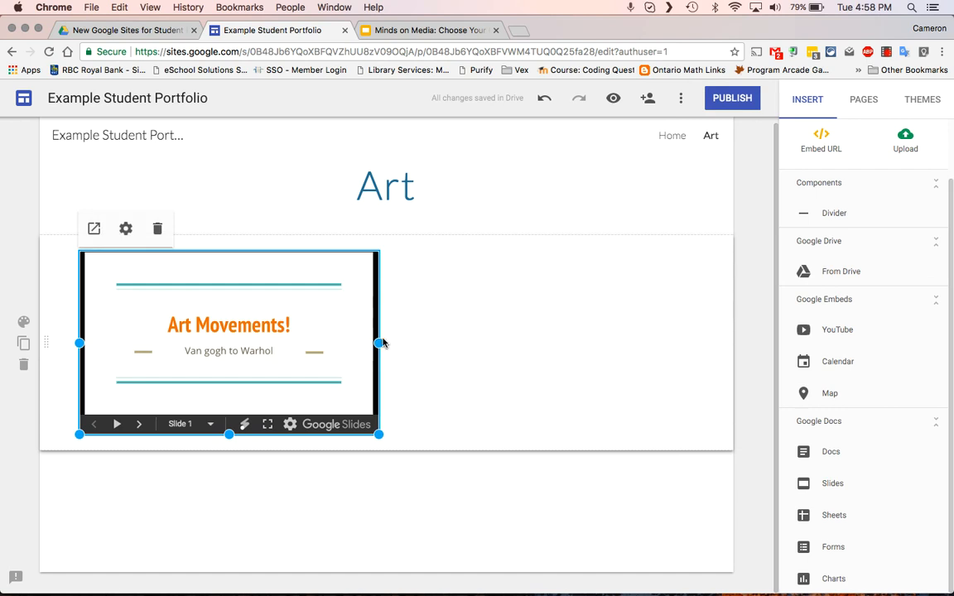
{"action": "left_click_drag", "start_coordinate": [379, 343], "coordinate": [693, 344]}
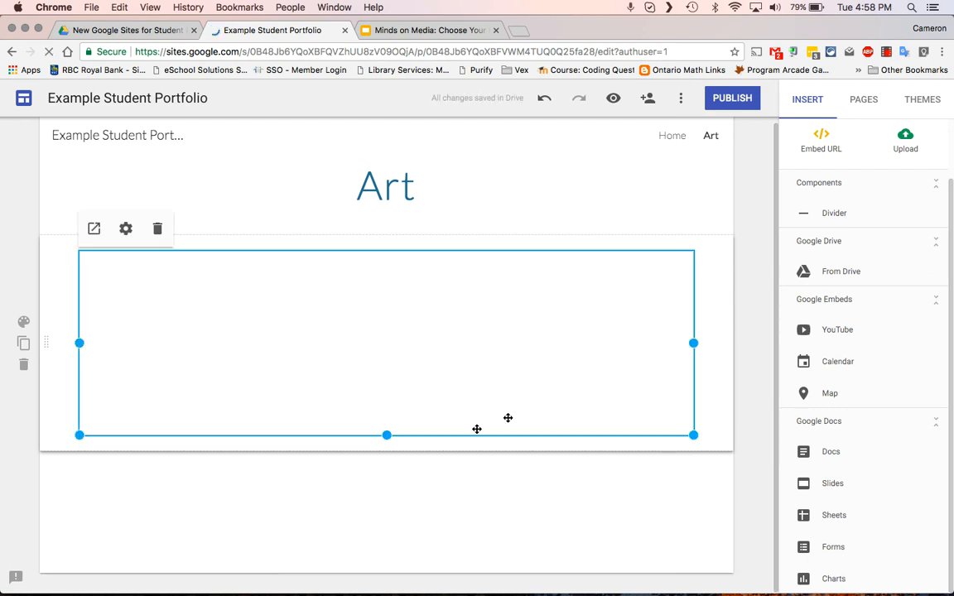
{"action": "left_click_drag", "start_coordinate": [387, 435], "coordinate": [386, 564]}
{"action": "scroll", "coordinate": [397, 412], "scroll_direction": "down", "scroll_amount": 3}
{"action": "scroll", "coordinate": [397, 411], "scroll_direction": "up", "scroll_amount": 2}
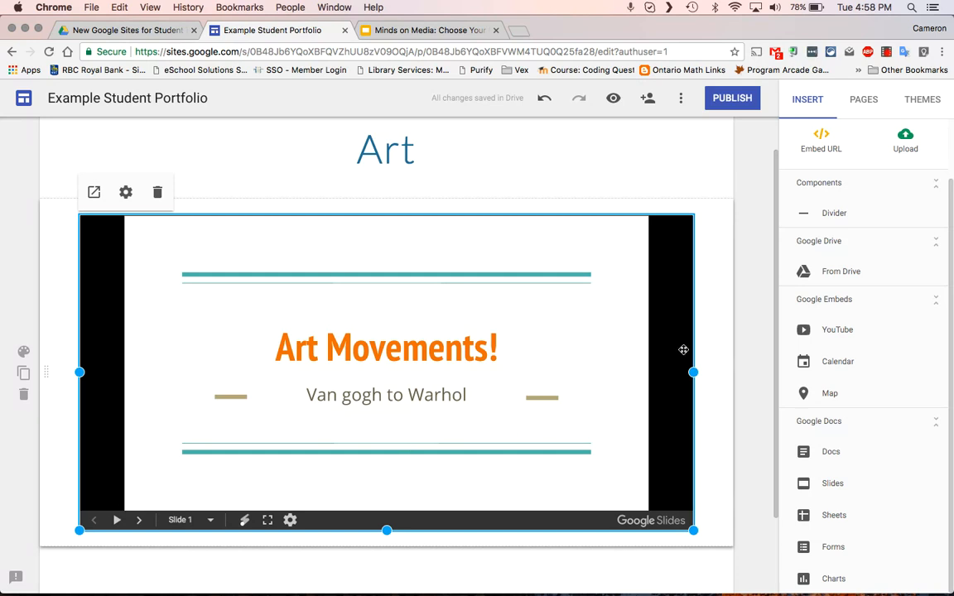
{"action": "scroll", "coordinate": [683, 350], "scroll_direction": "down", "scroll_amount": 2}
{"action": "scroll", "coordinate": [683, 349], "scroll_direction": "up", "scroll_amount": 3}
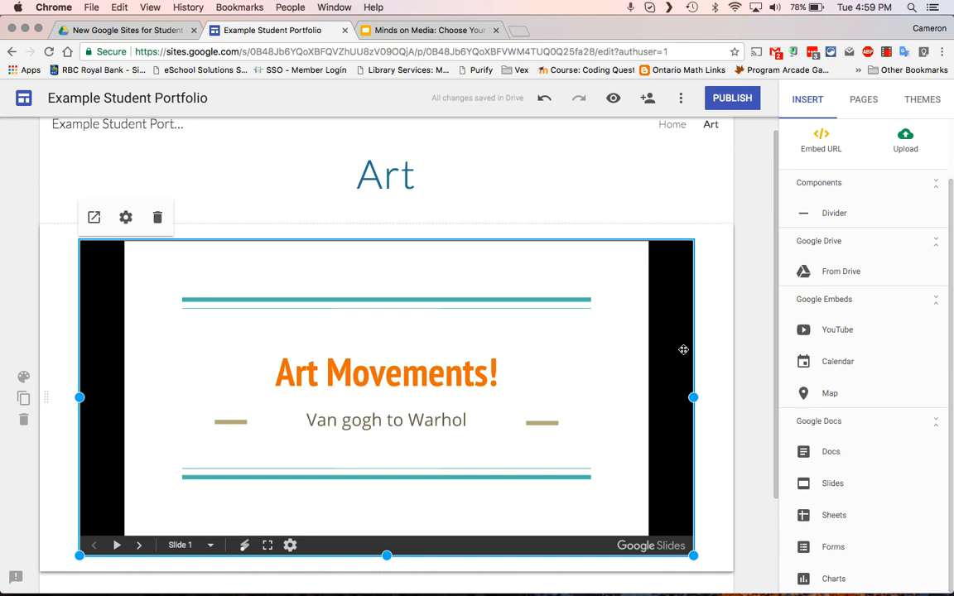
{"action": "scroll", "coordinate": [671, 211], "scroll_direction": "down", "scroll_amount": 3}
{"action": "scroll", "coordinate": [671, 211], "scroll_direction": "up", "scroll_amount": 3}
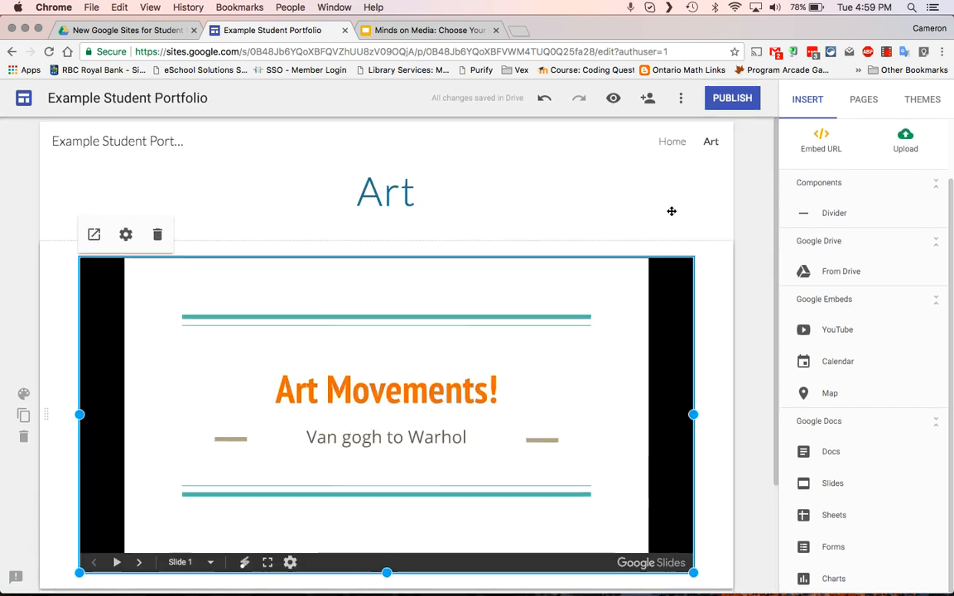
Step: Add another page named "Math Page" to the site
{"action": "left_click", "coordinate": [871, 107]}
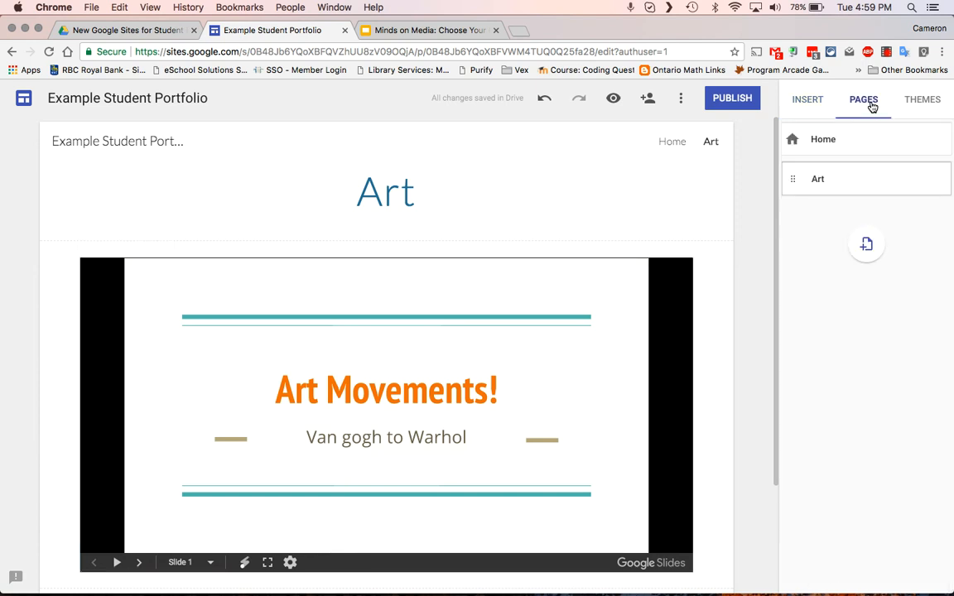
{"action": "left_click", "coordinate": [869, 244]}
{"action": "type", "text": "Math Page"}
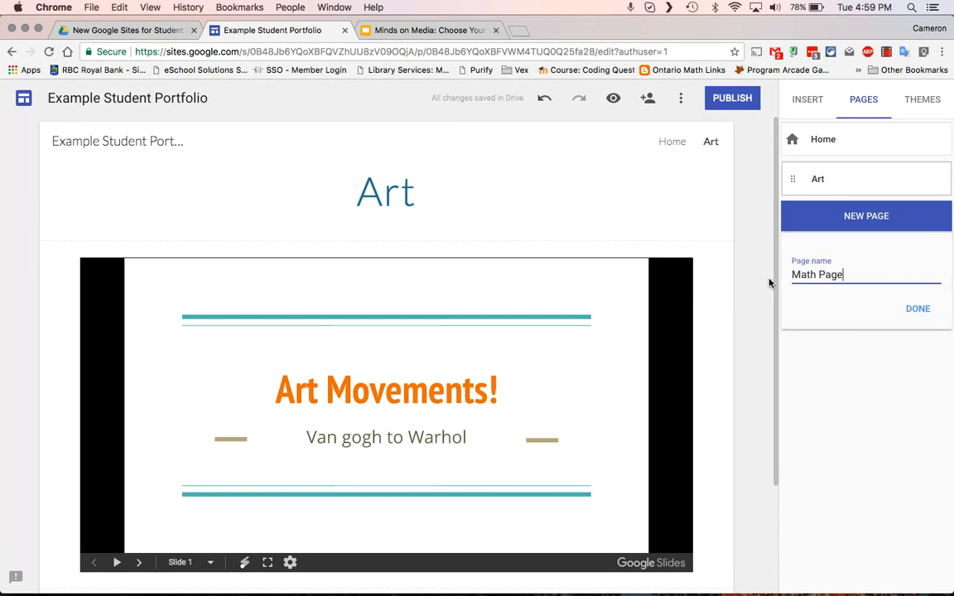
{"action": "key", "text": "Return"}
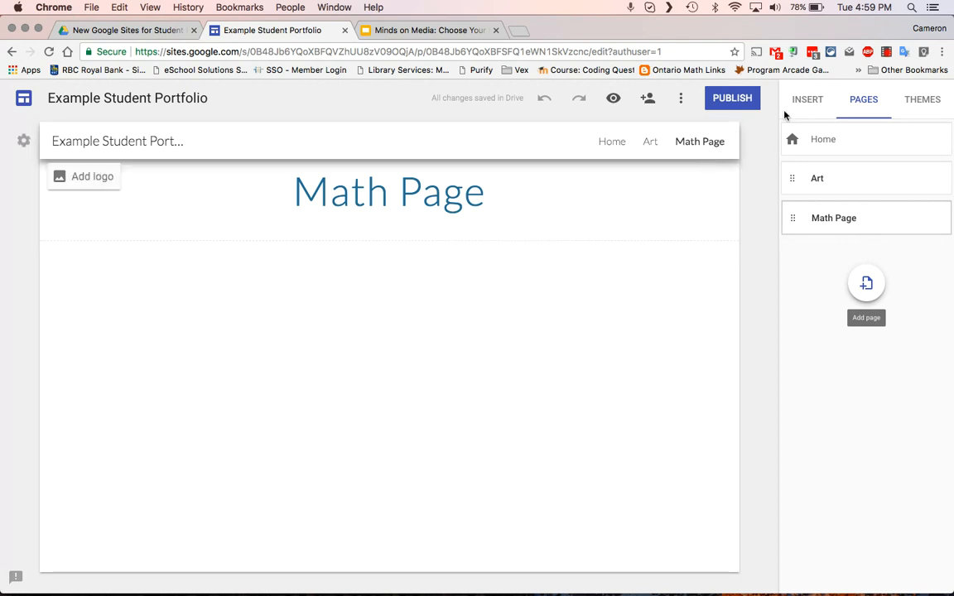
Step: Look at the recent Google Docs available for the Math Page and return to the Art page
{"action": "left_click", "coordinate": [806, 100]}
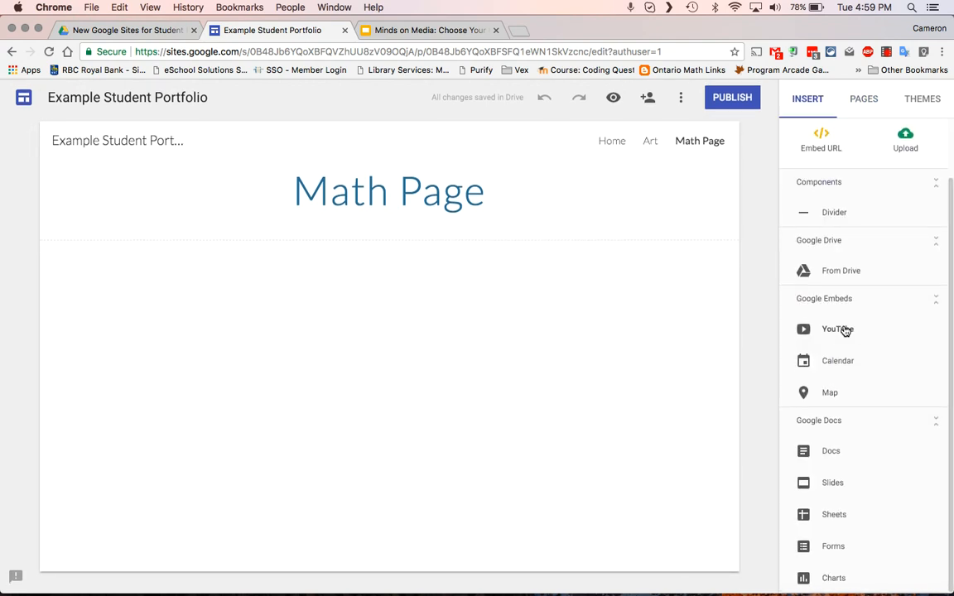
{"action": "left_click", "coordinate": [831, 458]}
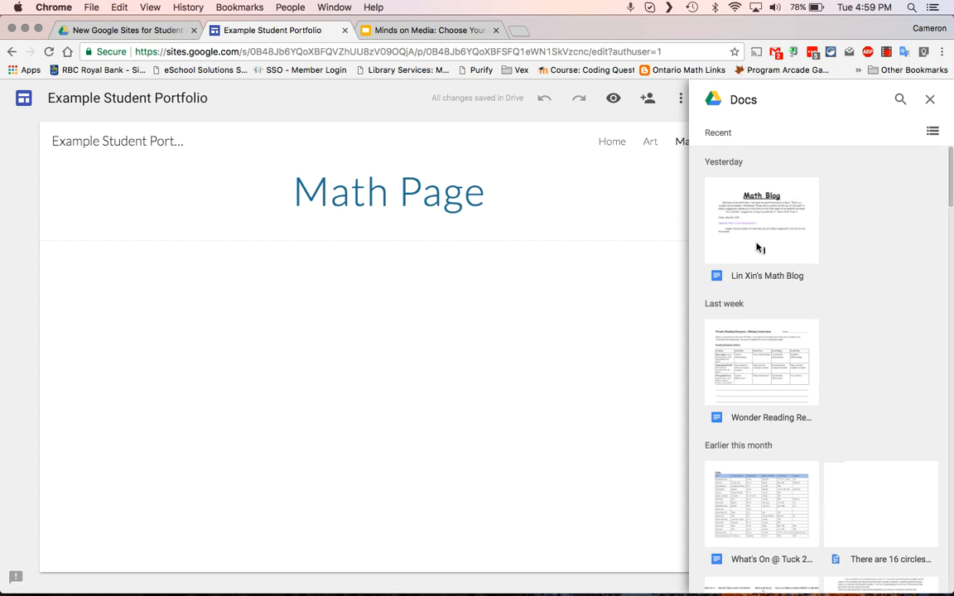
{"action": "left_click", "coordinate": [931, 99]}
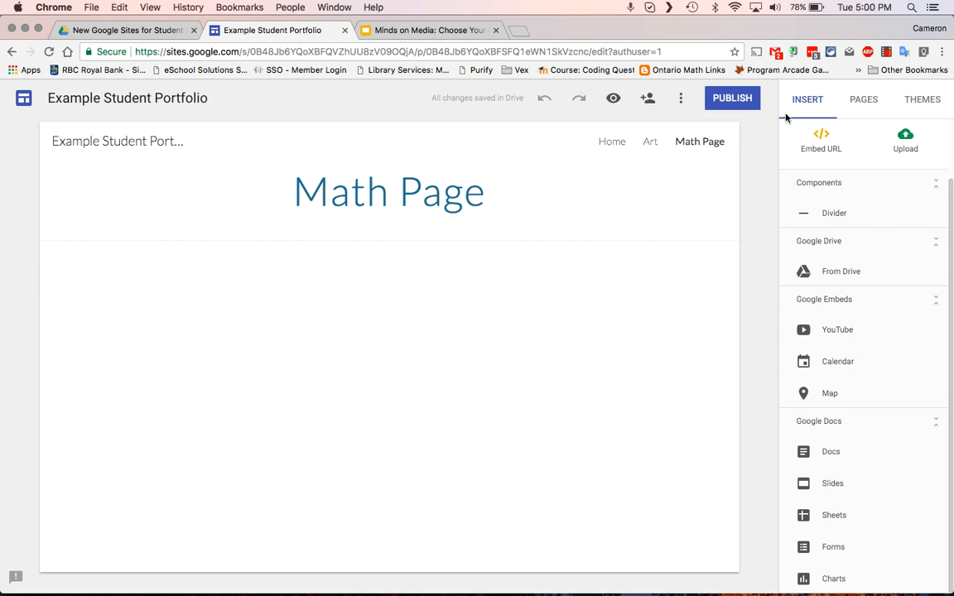
{"action": "left_click", "coordinate": [877, 103]}
{"action": "left_click", "coordinate": [838, 184]}
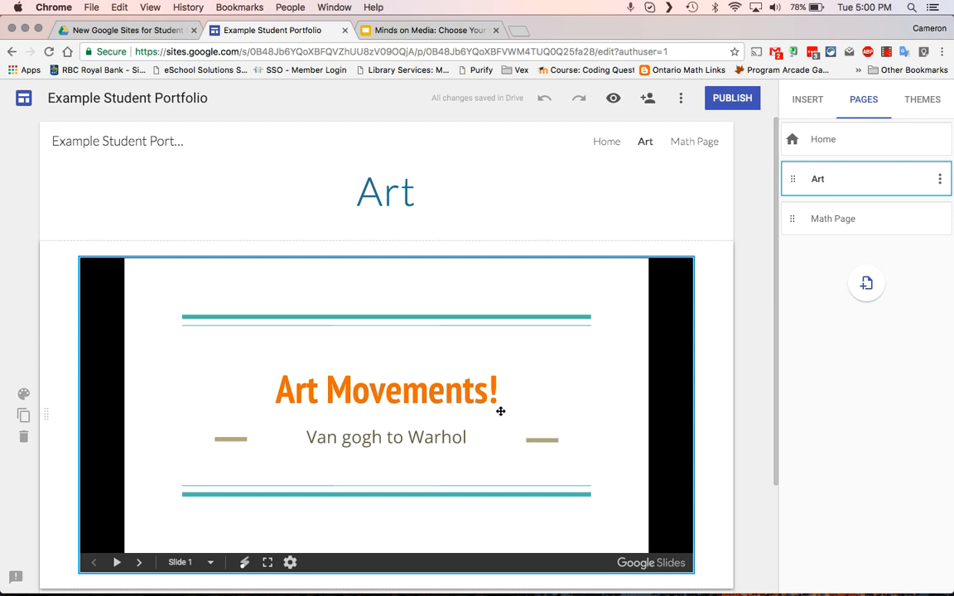
Step: Preview the site and advance the embedded Art Movements presentation on the Art page to slide 4
{"action": "scroll", "coordinate": [627, 177], "scroll_direction": "down", "scroll_amount": 2}
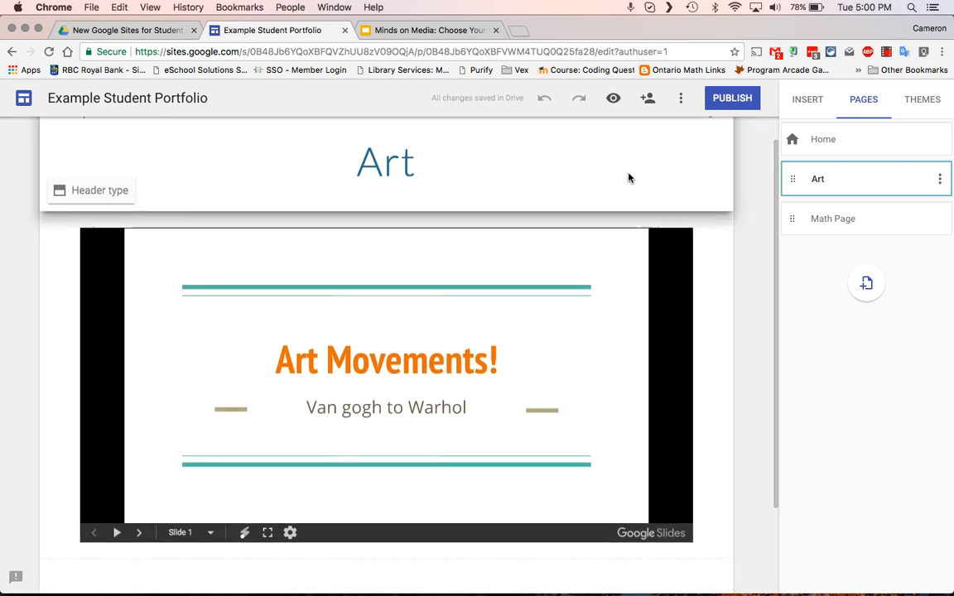
{"action": "scroll", "coordinate": [628, 177], "scroll_direction": "up", "scroll_amount": 2}
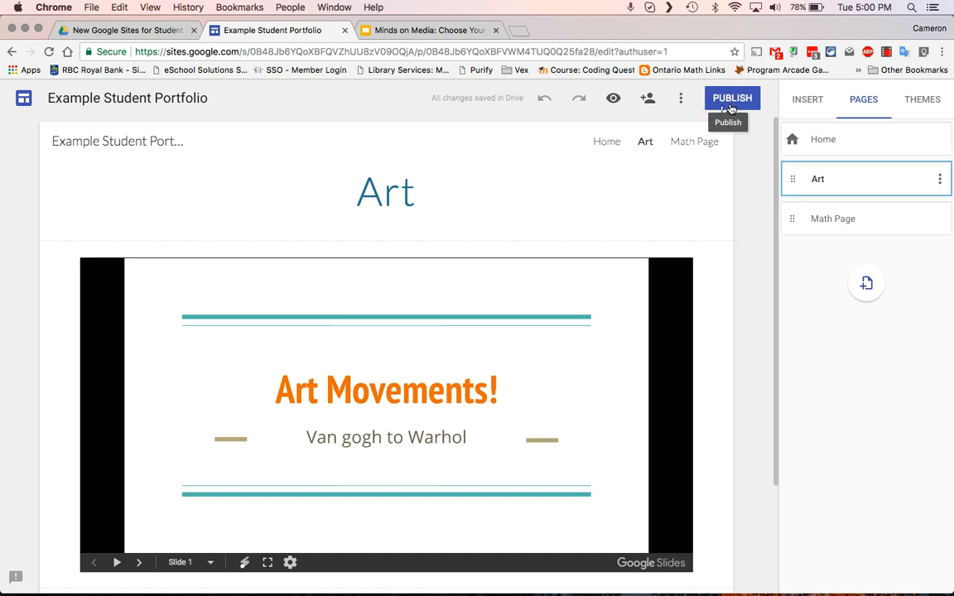
{"action": "left_click", "coordinate": [612, 99]}
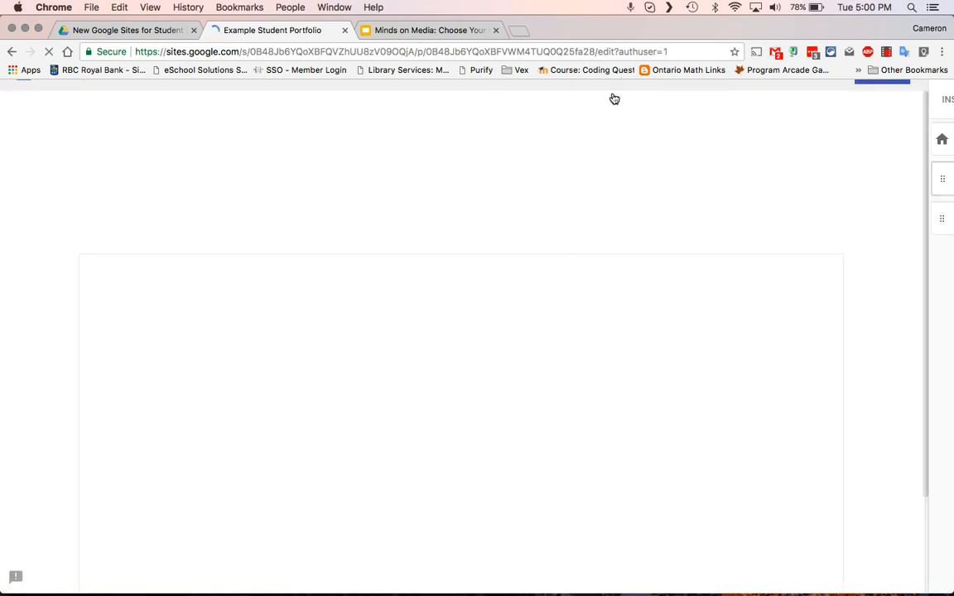
{"action": "scroll", "coordinate": [687, 341], "scroll_direction": "down", "scroll_amount": 3}
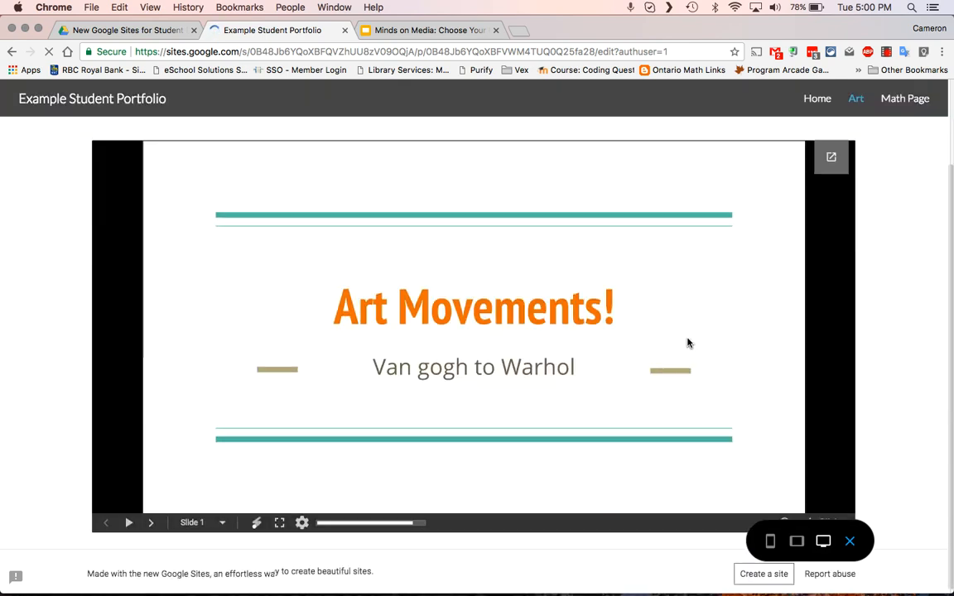
{"action": "left_click", "coordinate": [153, 519]}
{"action": "left_click", "coordinate": [153, 519]}
{"action": "left_click", "coordinate": [154, 519]}
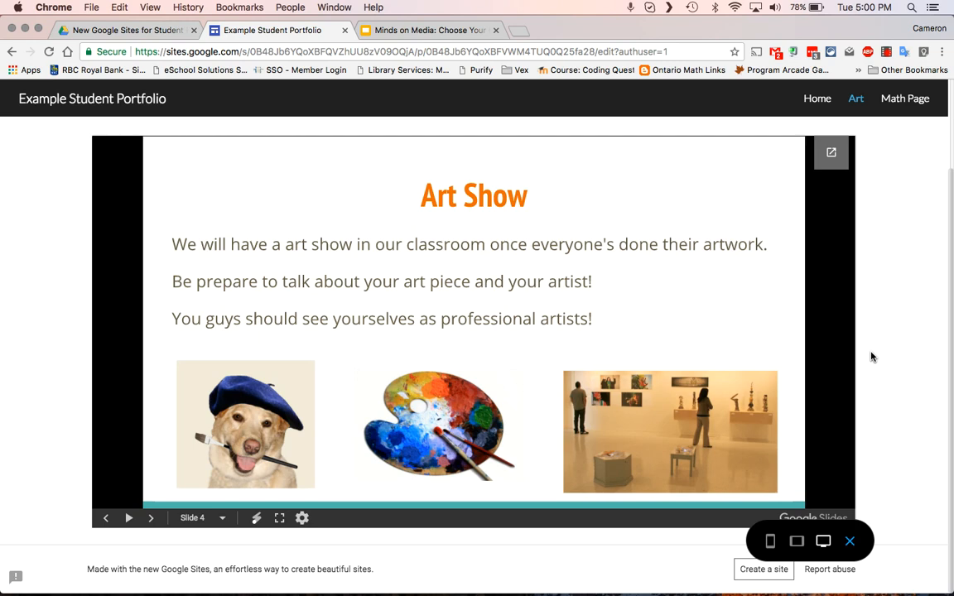
Step: Preview the Home page in desktop, tablet and phone sizes, and return to editing
{"action": "scroll", "coordinate": [862, 331], "scroll_direction": "up", "scroll_amount": 3}
{"action": "left_click", "coordinate": [819, 98]}
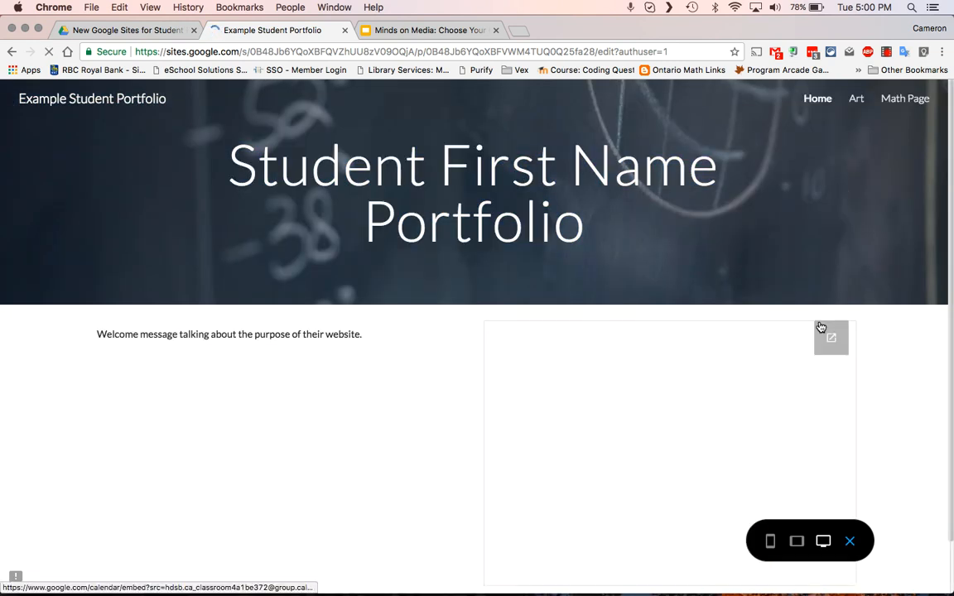
{"action": "scroll", "coordinate": [820, 324], "scroll_direction": "down", "scroll_amount": 2}
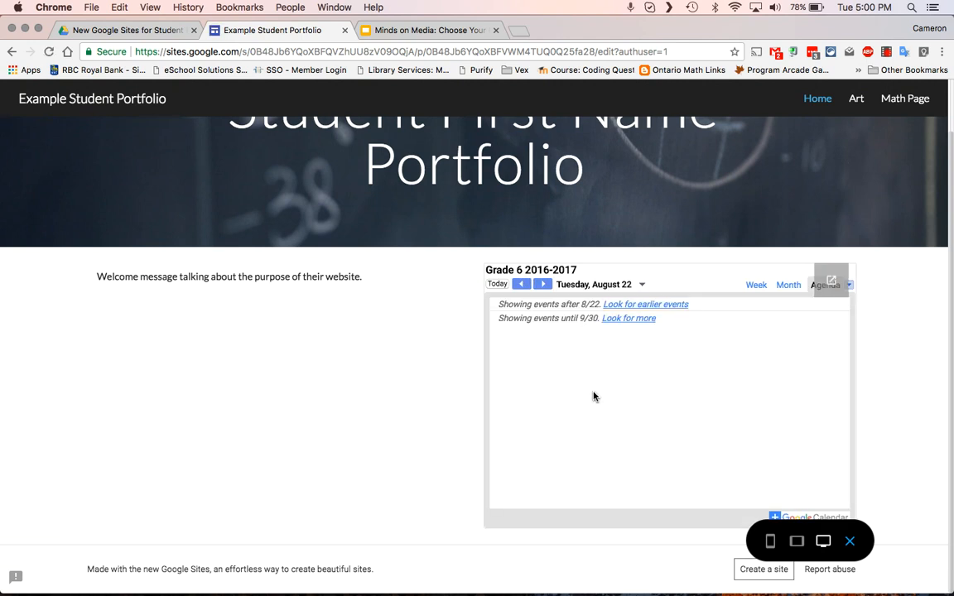
{"action": "left_click", "coordinate": [797, 547]}
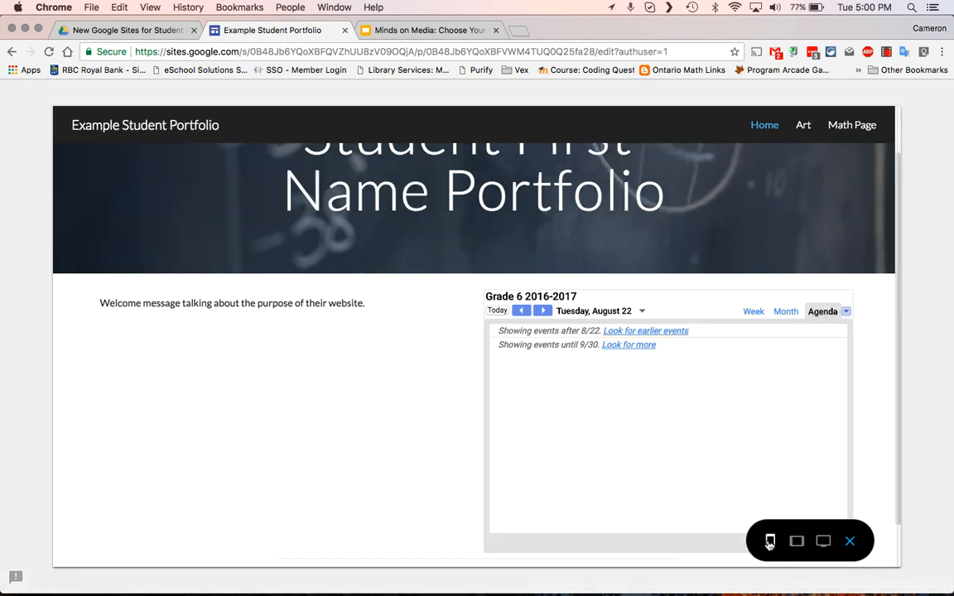
{"action": "left_click", "coordinate": [769, 543]}
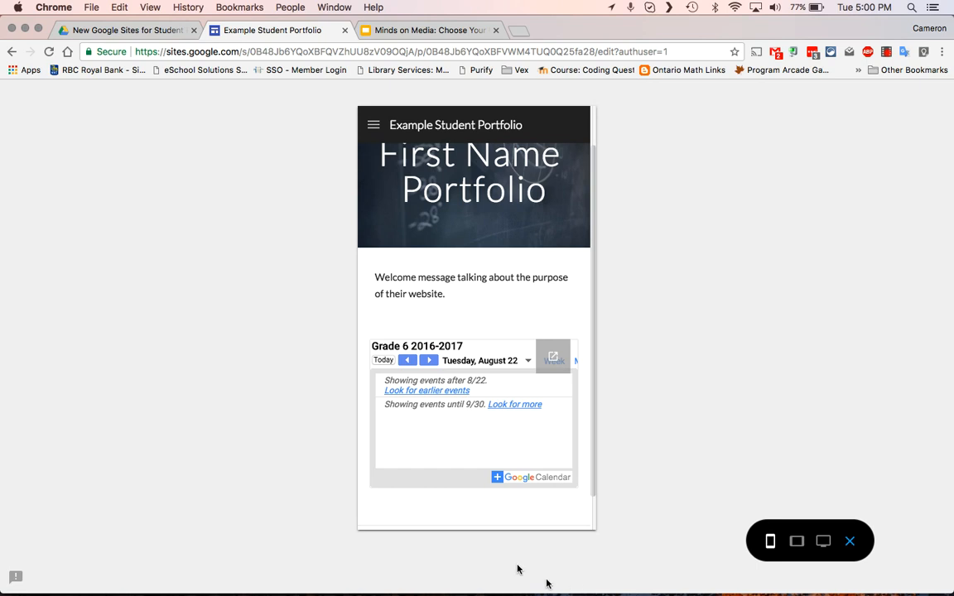
{"action": "left_click", "coordinate": [850, 542]}
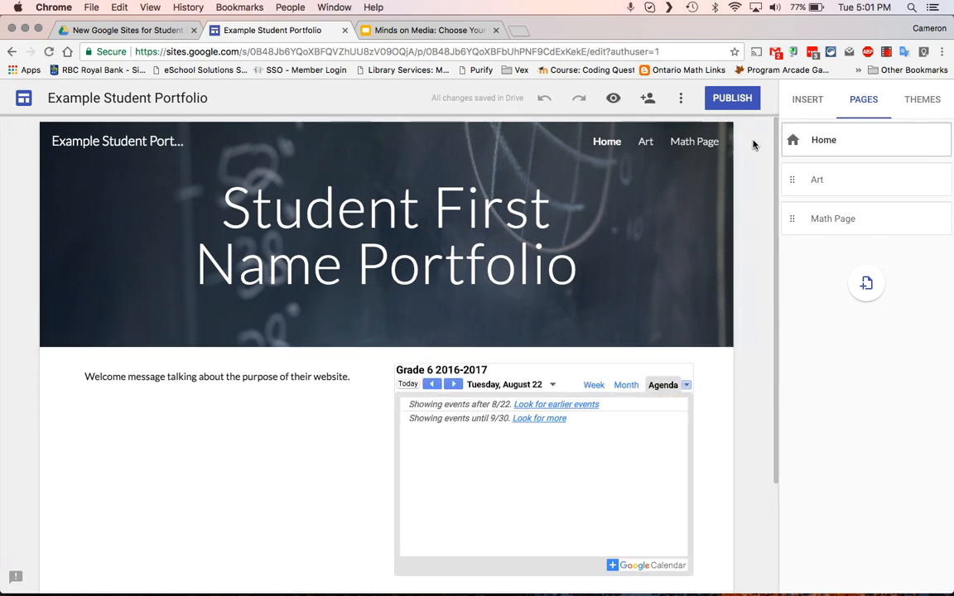
Step: Look at who can edit the site and at the additional site options
{"action": "left_click", "coordinate": [647, 100]}
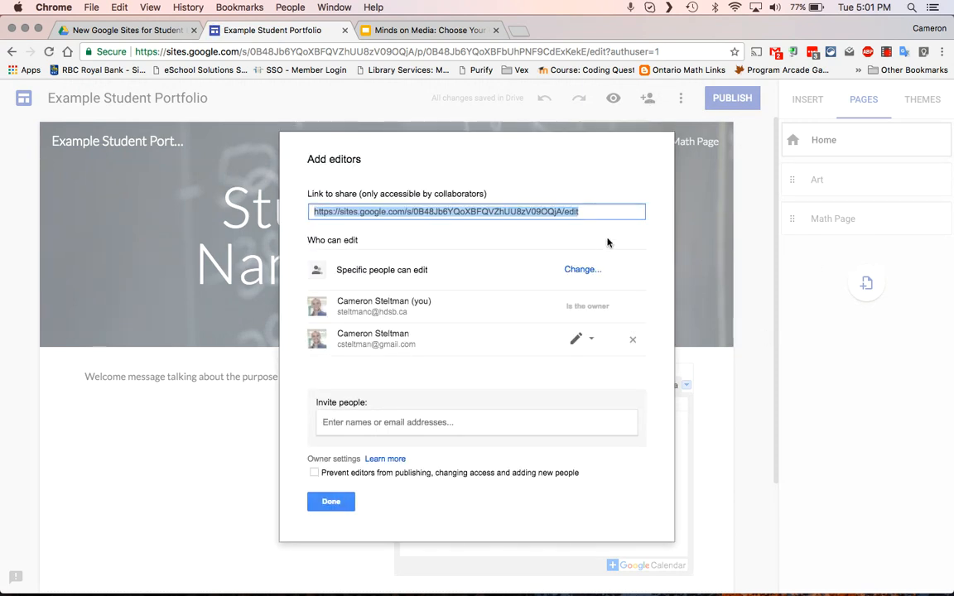
{"action": "left_click", "coordinate": [342, 502]}
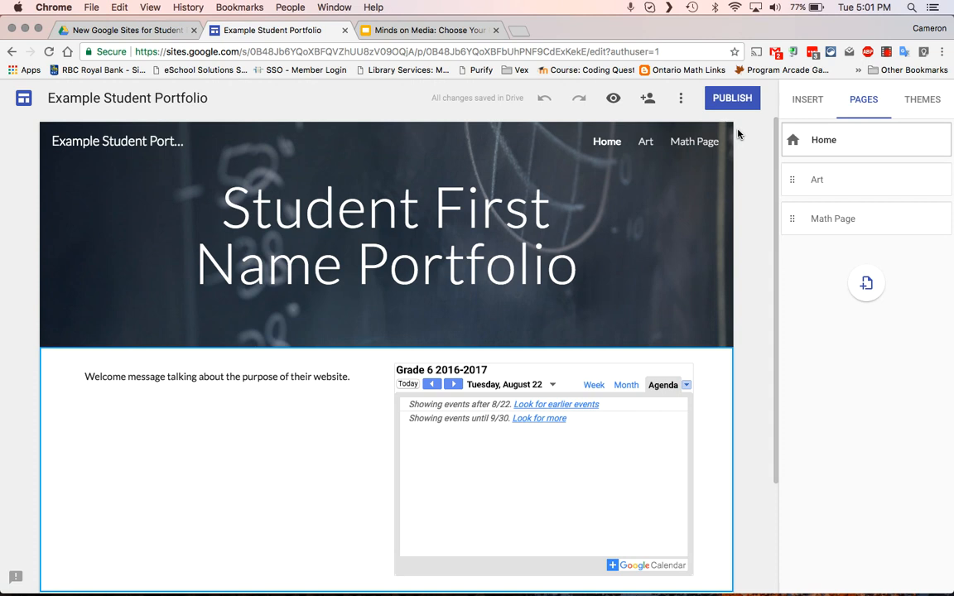
{"action": "left_click", "coordinate": [677, 103]}
{"action": "left_click", "coordinate": [735, 287]}
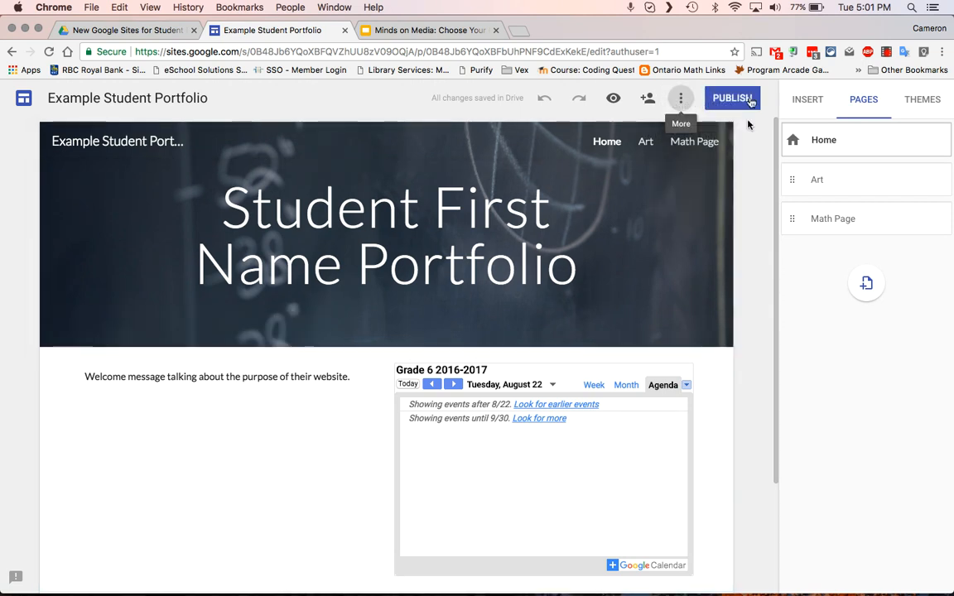
Step: Try the site location "exampleportfolio1" in the publishing settings and cancel without publishing
{"action": "left_click", "coordinate": [744, 99]}
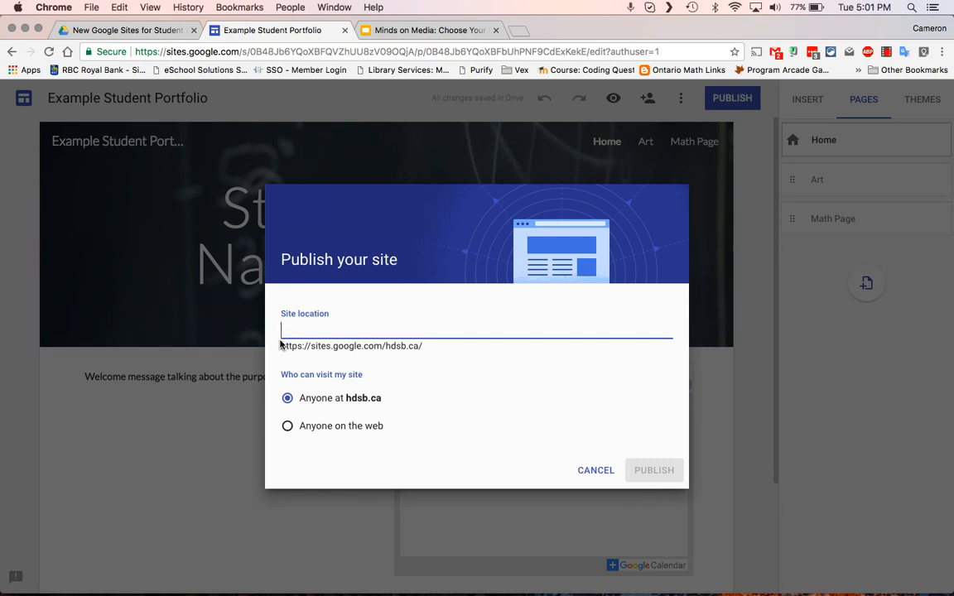
{"action": "left_click_drag", "start_coordinate": [280, 343], "coordinate": [438, 362]}
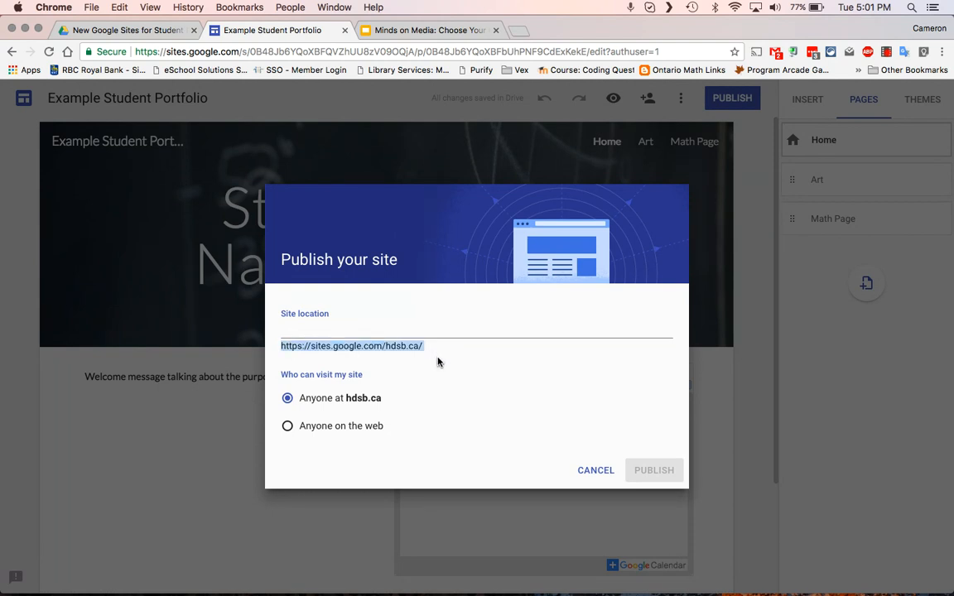
{"action": "left_click", "coordinate": [414, 330]}
{"action": "type", "text": "exampleportfolio"}
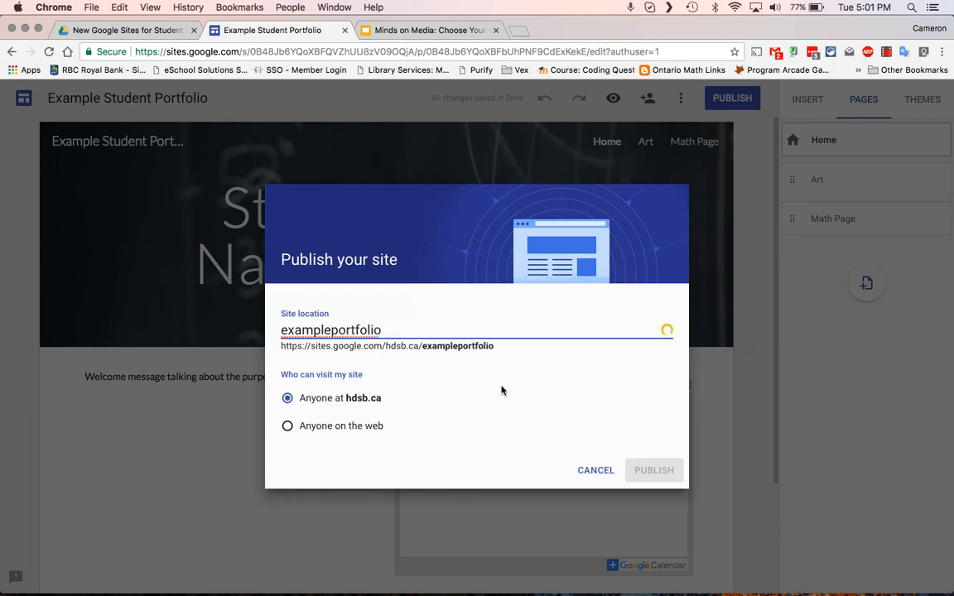
{"action": "type", "text": "1"}
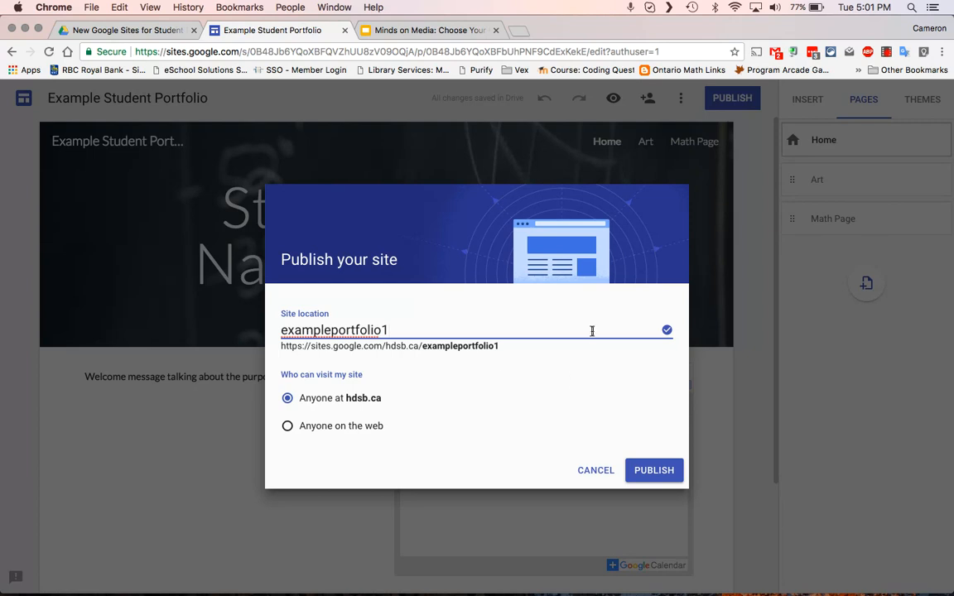
{"action": "left_click_drag", "start_coordinate": [281, 345], "coordinate": [477, 373]}
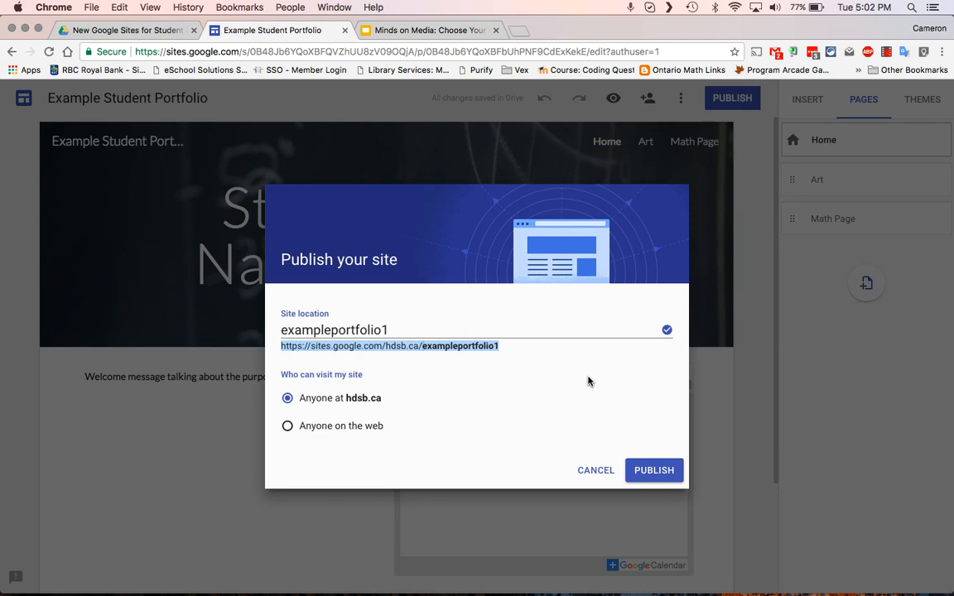
{"action": "left_click", "coordinate": [596, 470]}
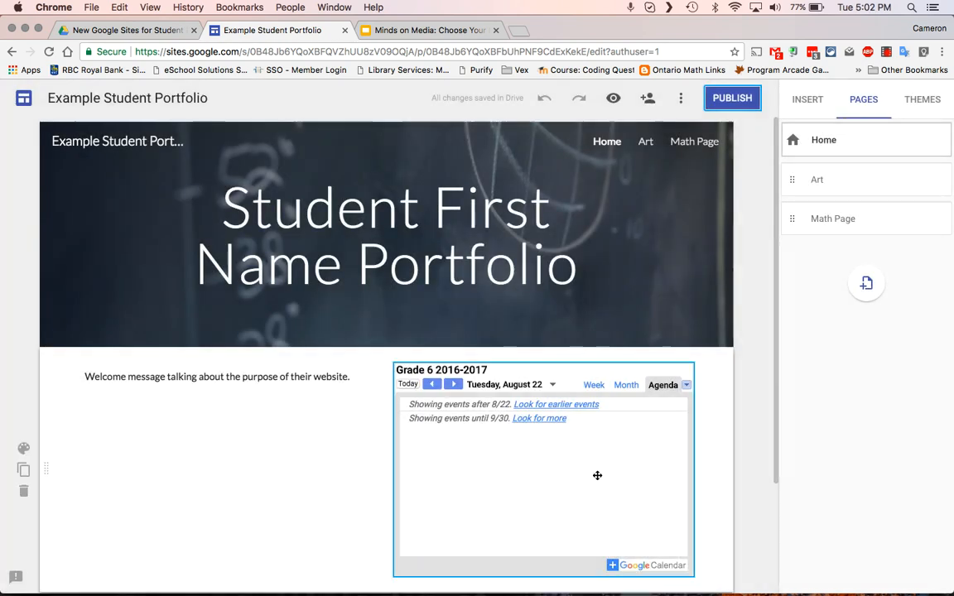
Step: Look through the available themes for the site
{"action": "left_click", "coordinate": [807, 100]}
{"action": "left_click", "coordinate": [920, 101]}
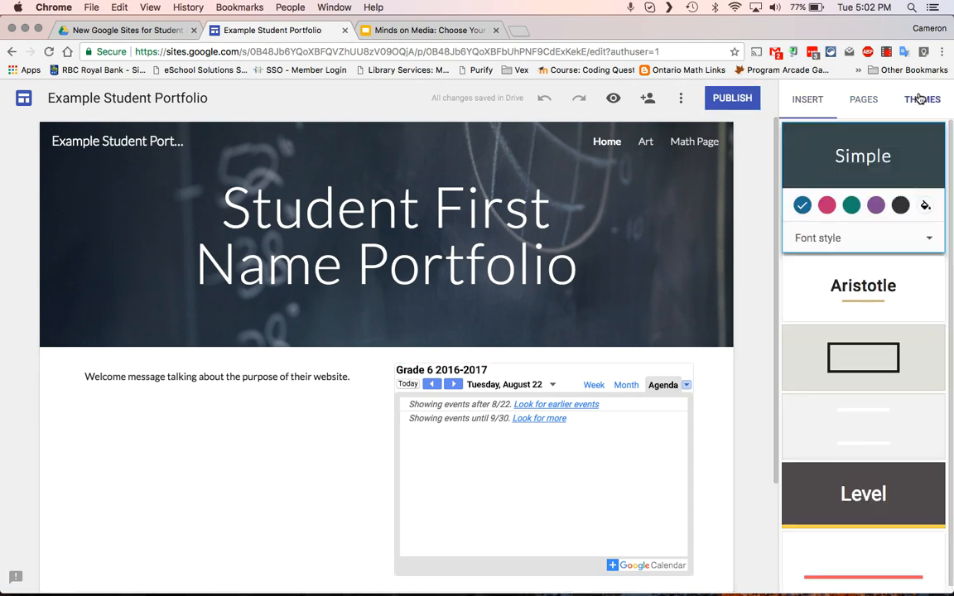
{"action": "scroll", "coordinate": [886, 352], "scroll_direction": "down", "scroll_amount": 1}
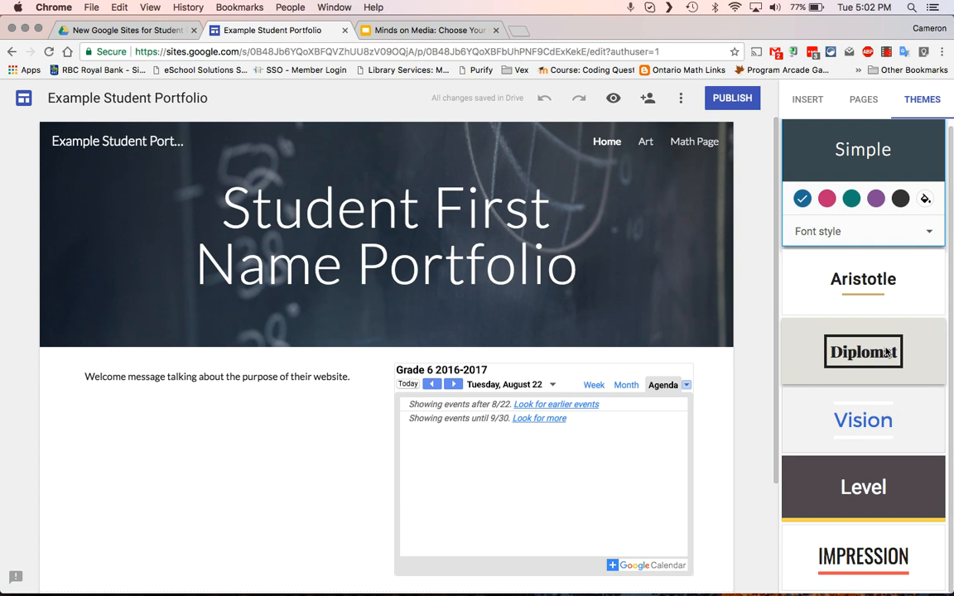
{"action": "left_click", "coordinate": [887, 57]}
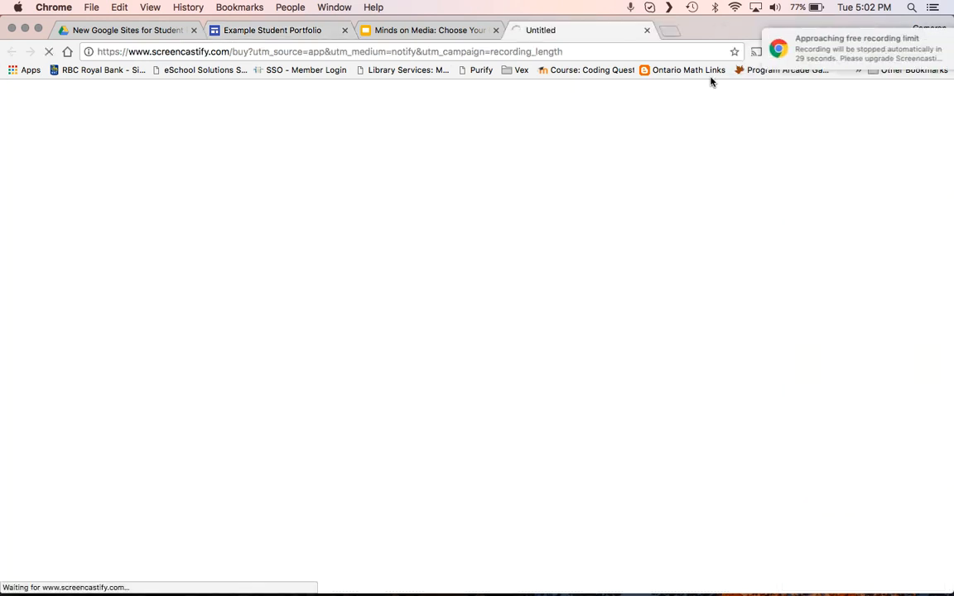